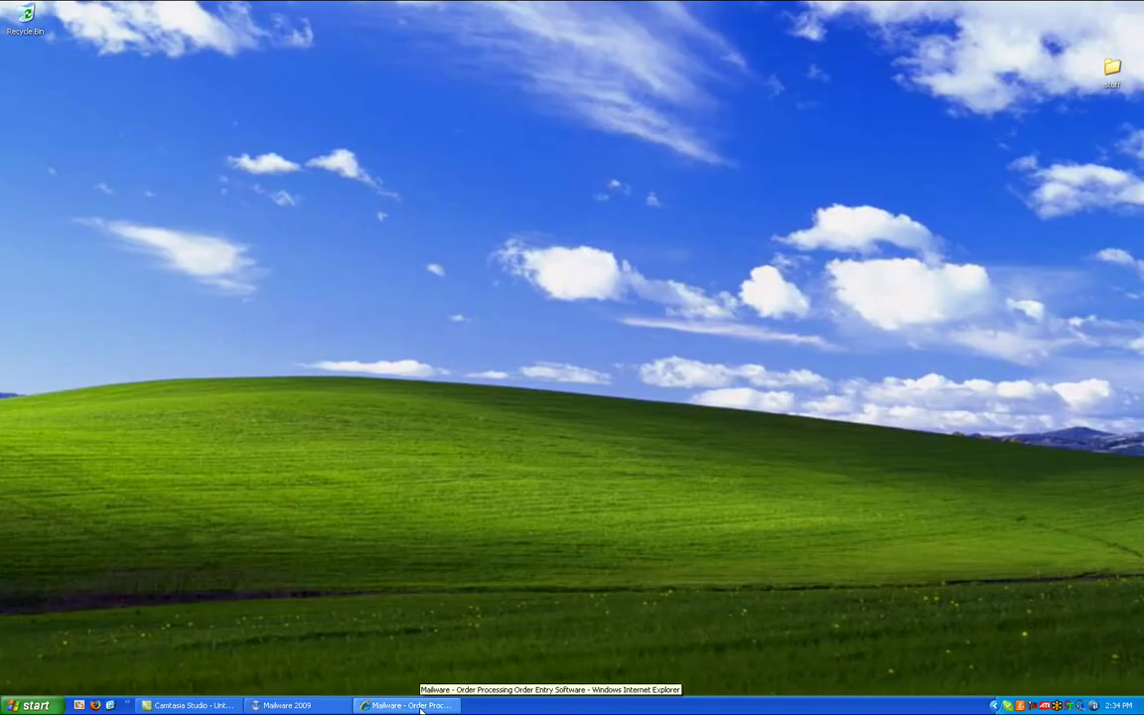
Restore Internet Explorer and go to sellercentral.amazon.com from the Mailware website
left_click(421, 707)
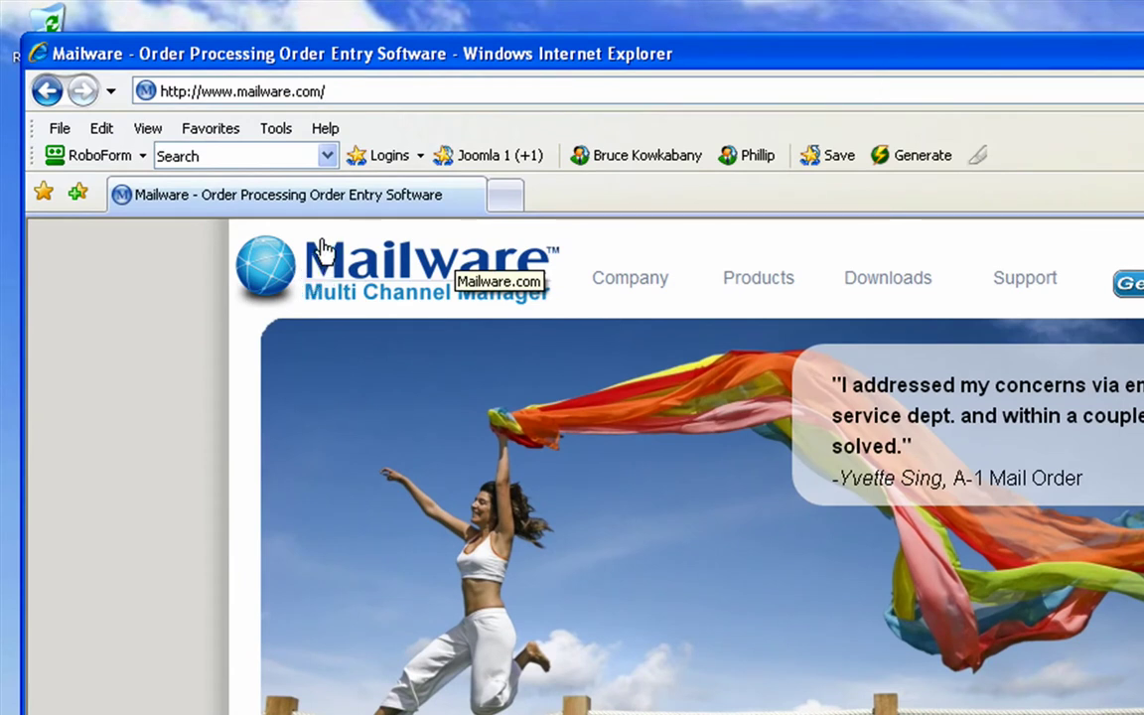
left_click(354, 87)
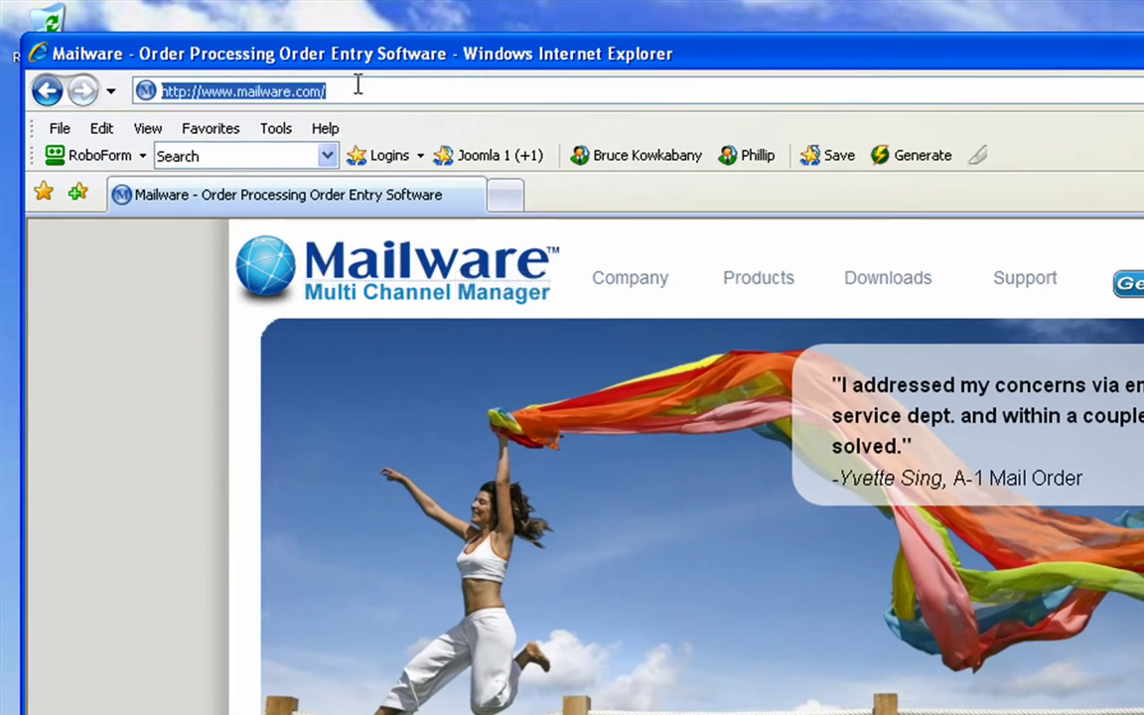
type("sellercentrql")
key("BackSpace")
type("a.")
type("l")
type(".amazon.com")
key("Return")
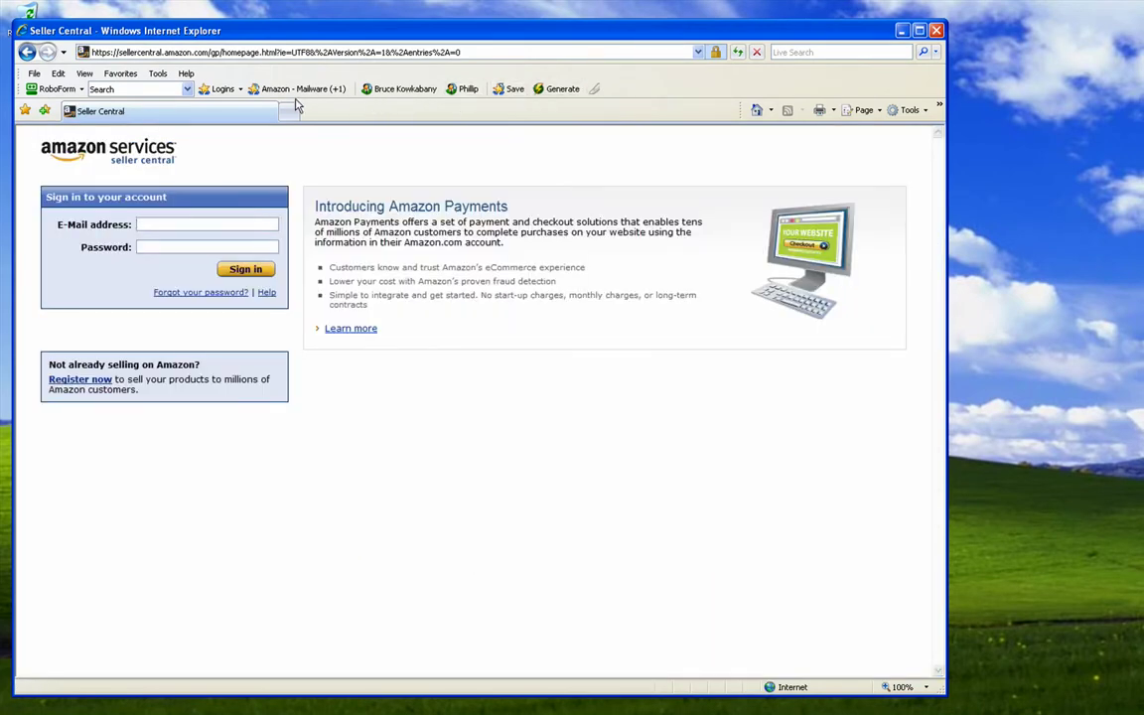
Sign in with the saved 'Amazon - Mailware' RoboForm login and open ORDERS > Order Reports
left_click(298, 88)
left_click(250, 272)
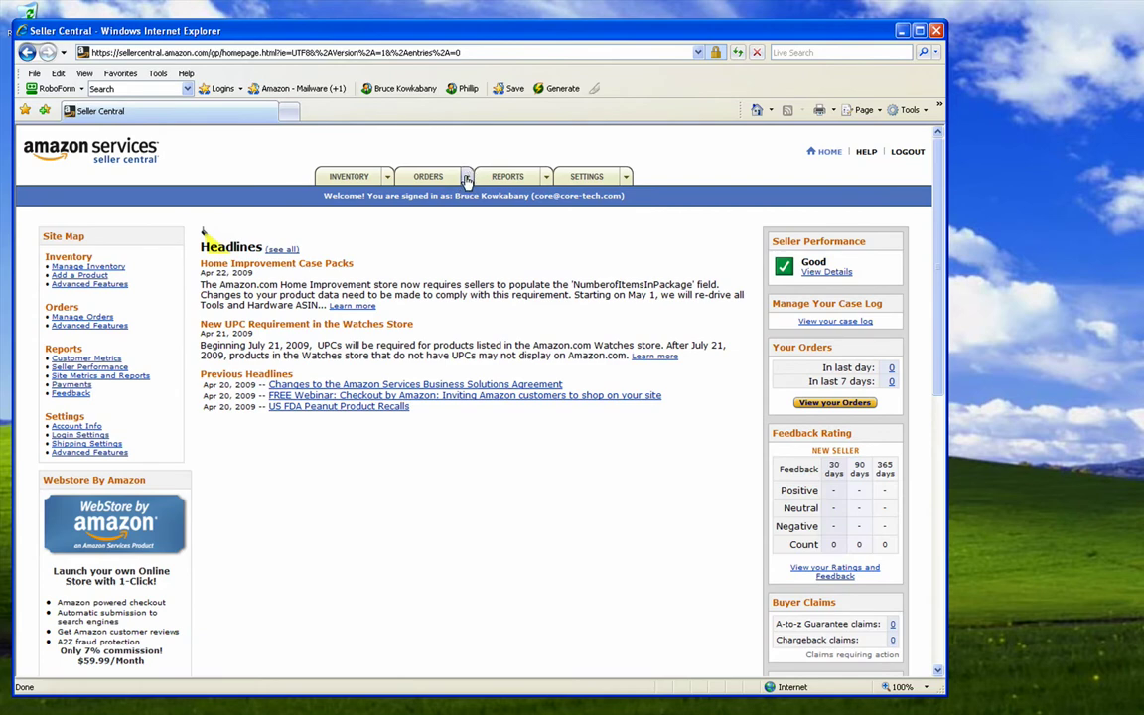
mouse_move(422, 168)
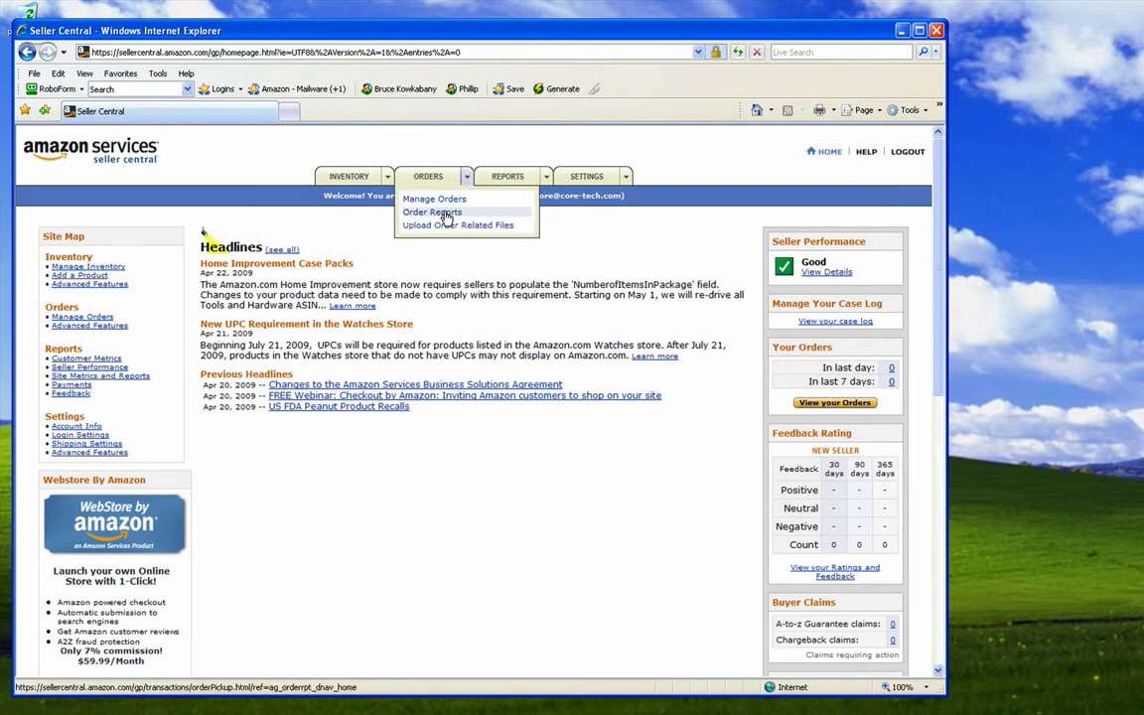
left_click(446, 218)
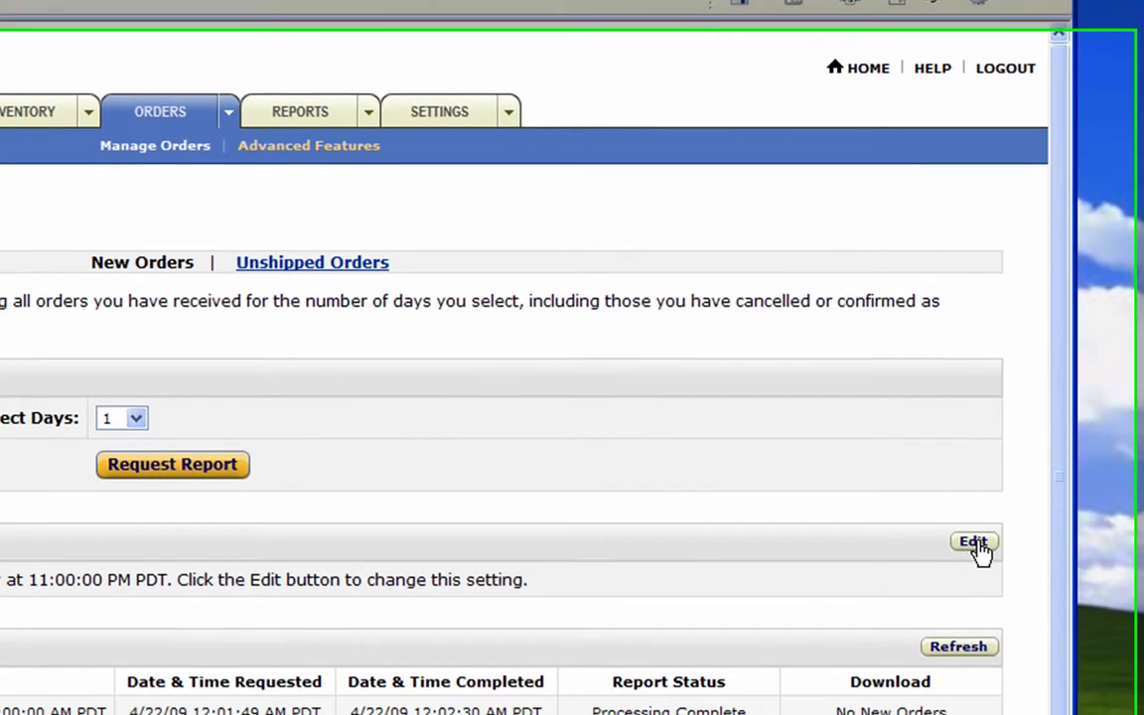
Check the scheduled order report setting (daily at 11 PM), then minimise the browser
left_click(973, 543)
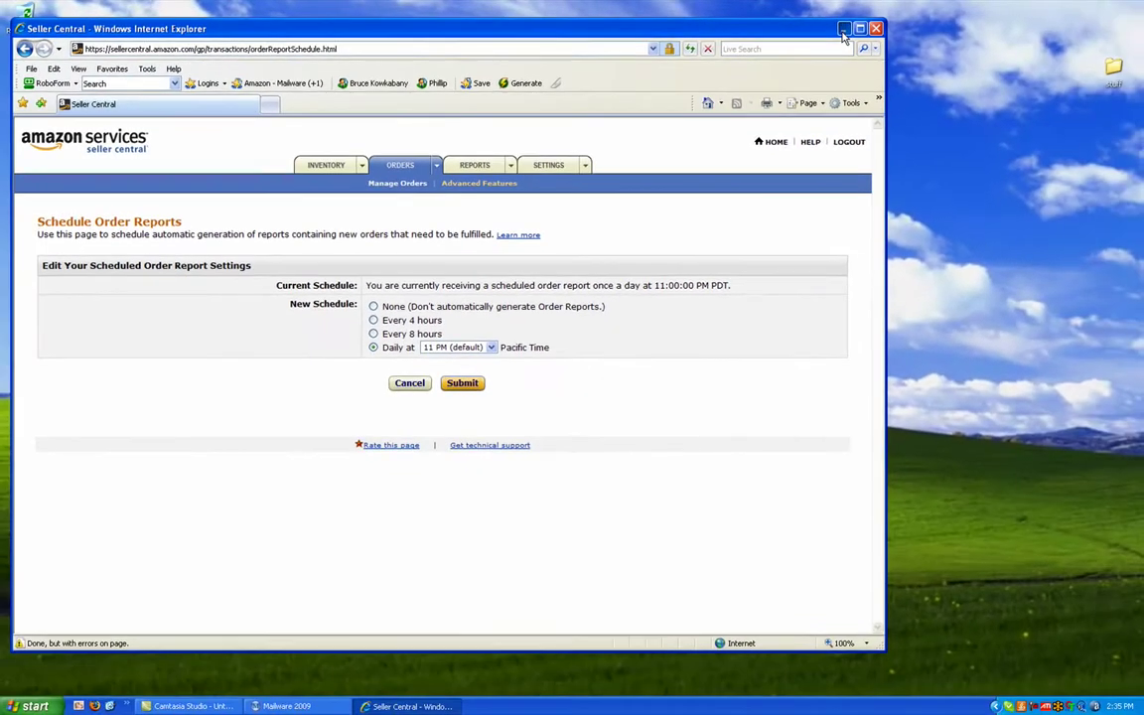
left_click(846, 28)
Restore Mailware, open Tools > Preferences, and select Amazon on the Channels tab
left_click(308, 707)
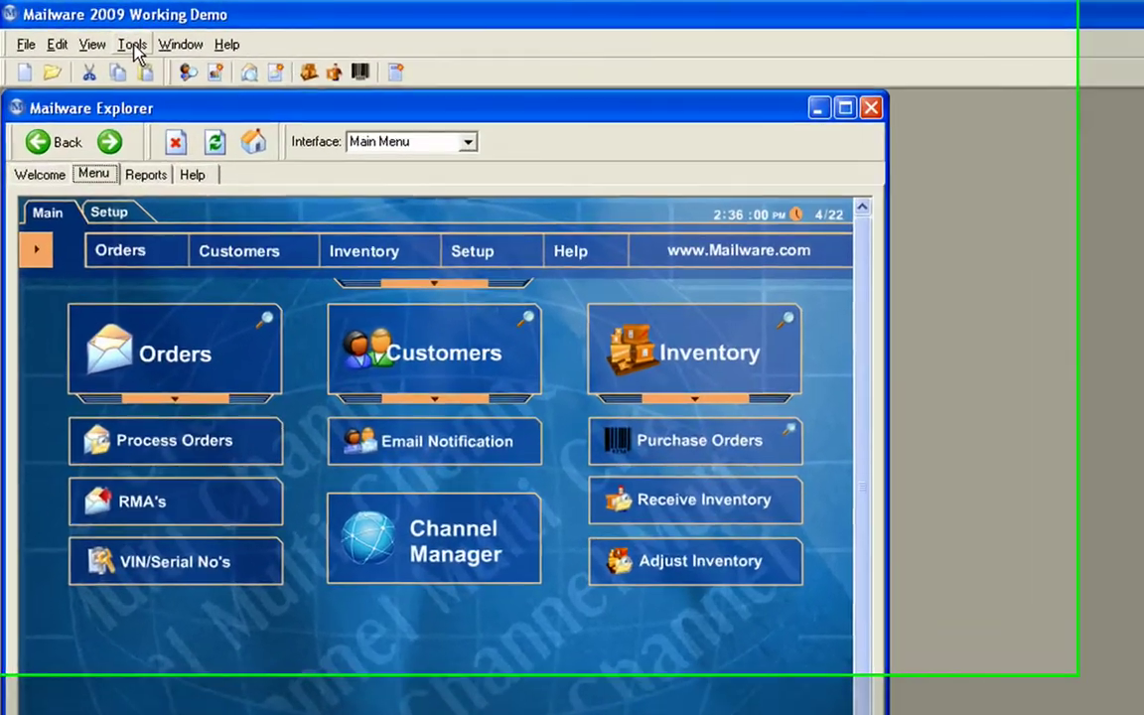
left_click(81, 29)
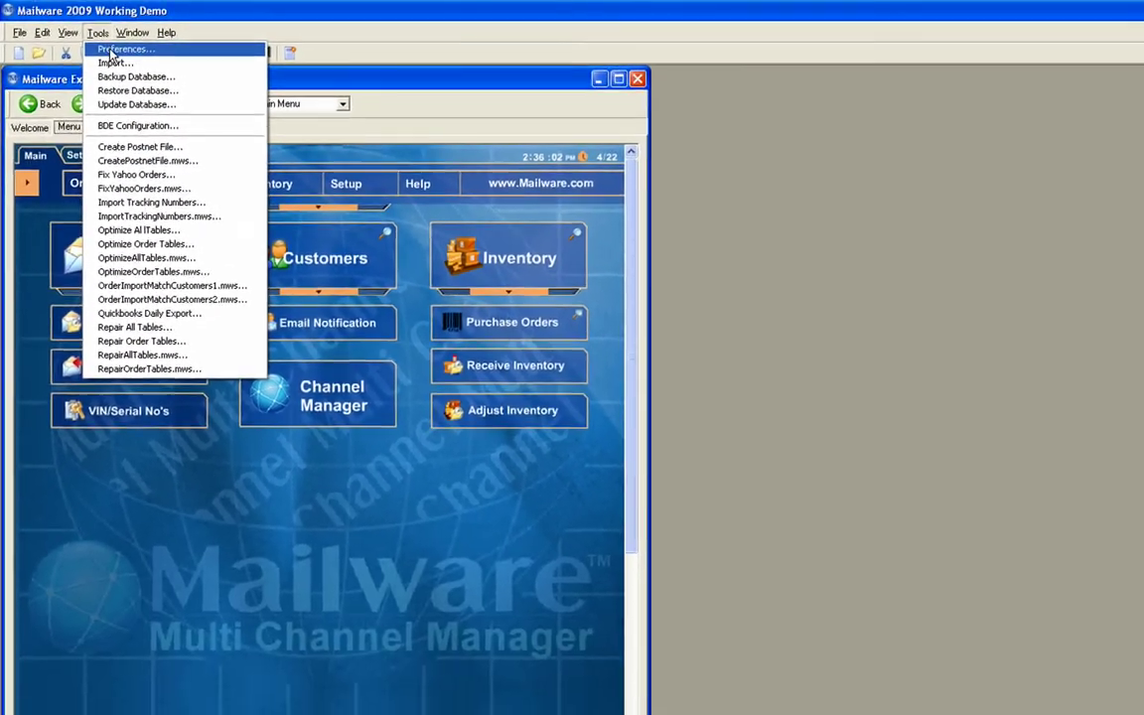
left_click(159, 72)
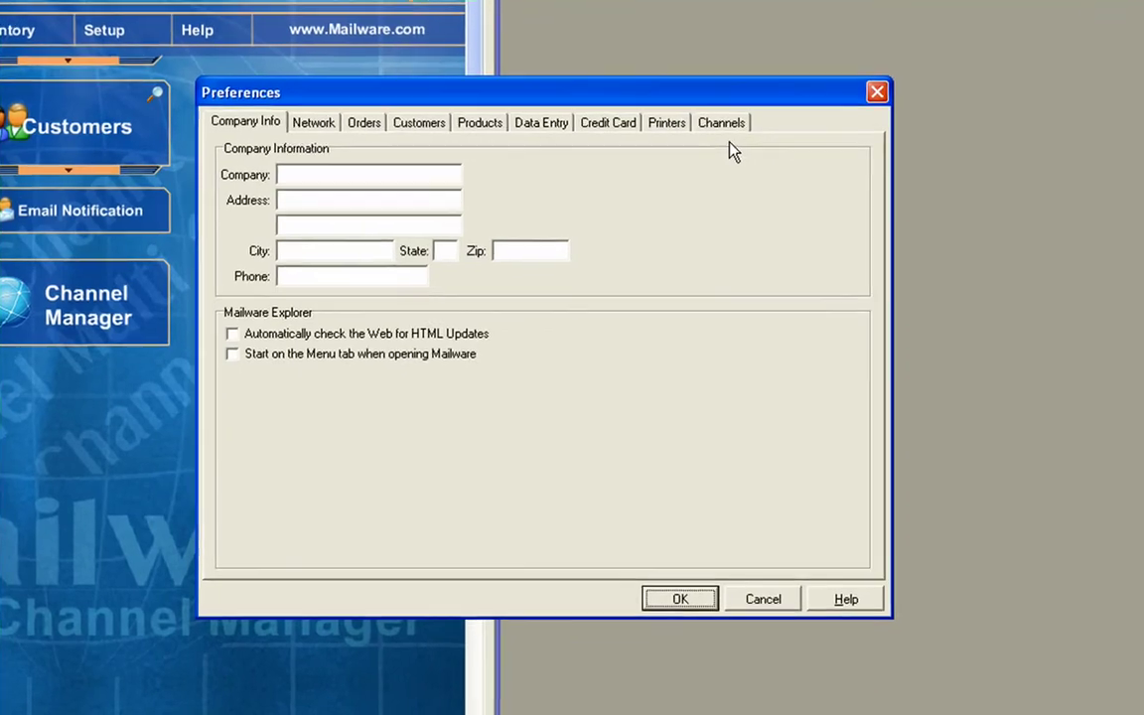
left_click(822, 256)
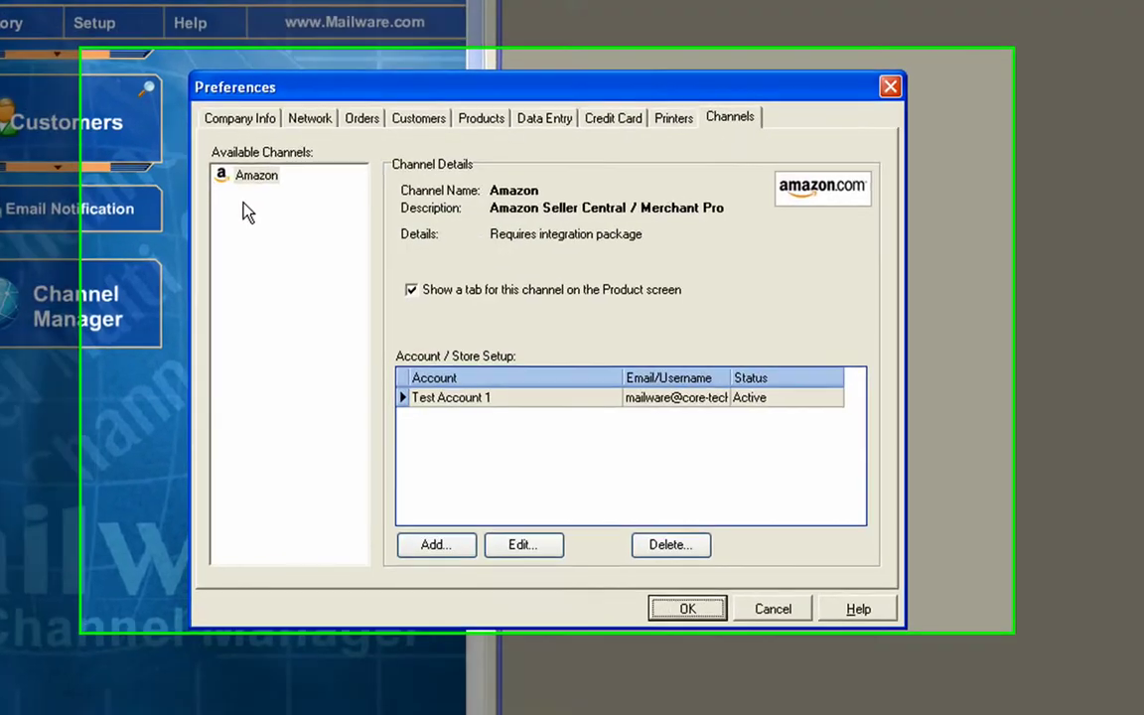
left_click(261, 177)
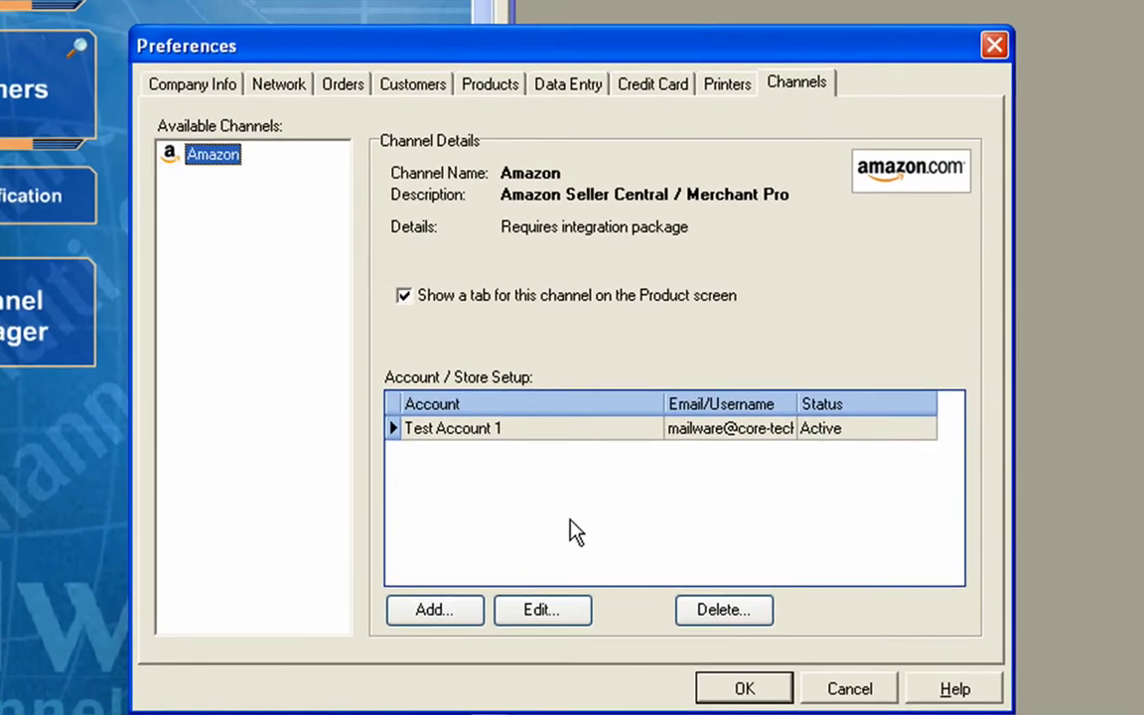
Add a new Amazon account 'Test Account2' and enter its login e-mail and password
left_click(434, 610)
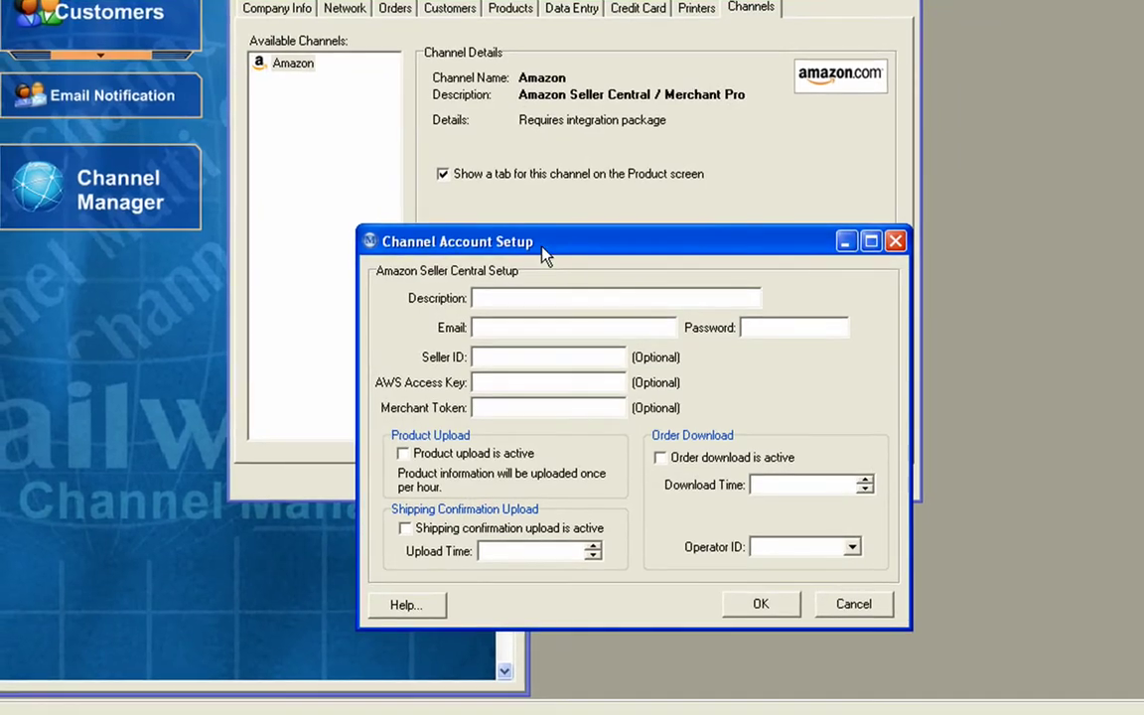
left_click_drag(543, 270, 543, 360)
type("Test Acc")
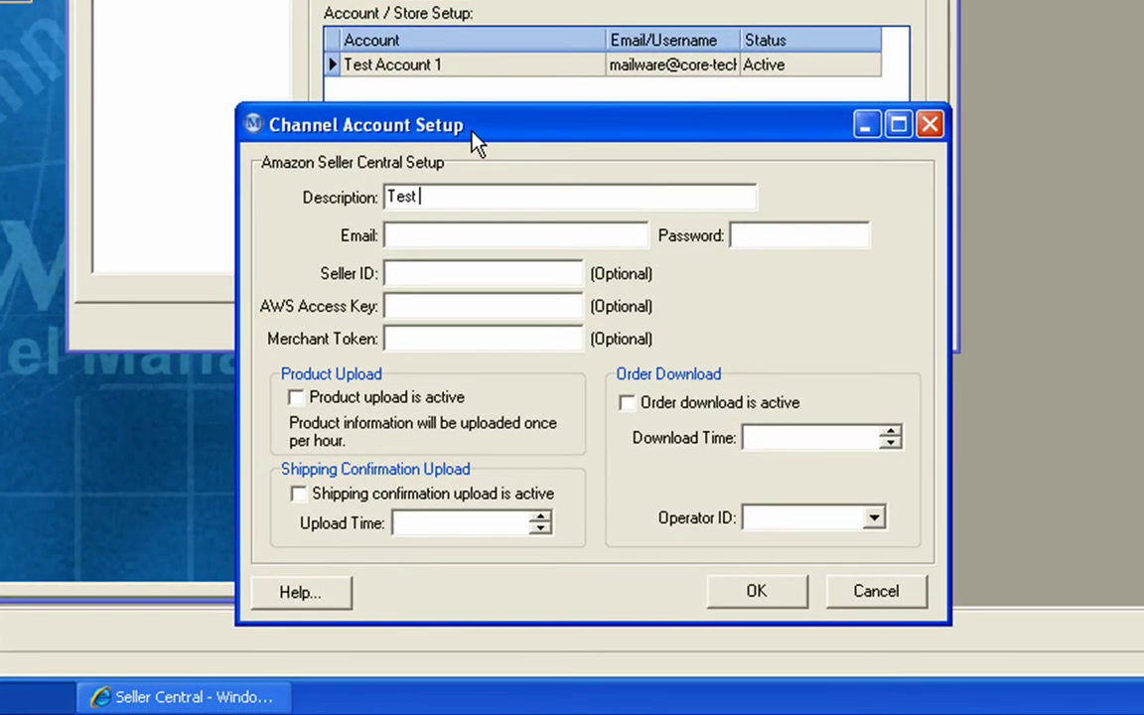
type("ount2")
left_click(447, 234)
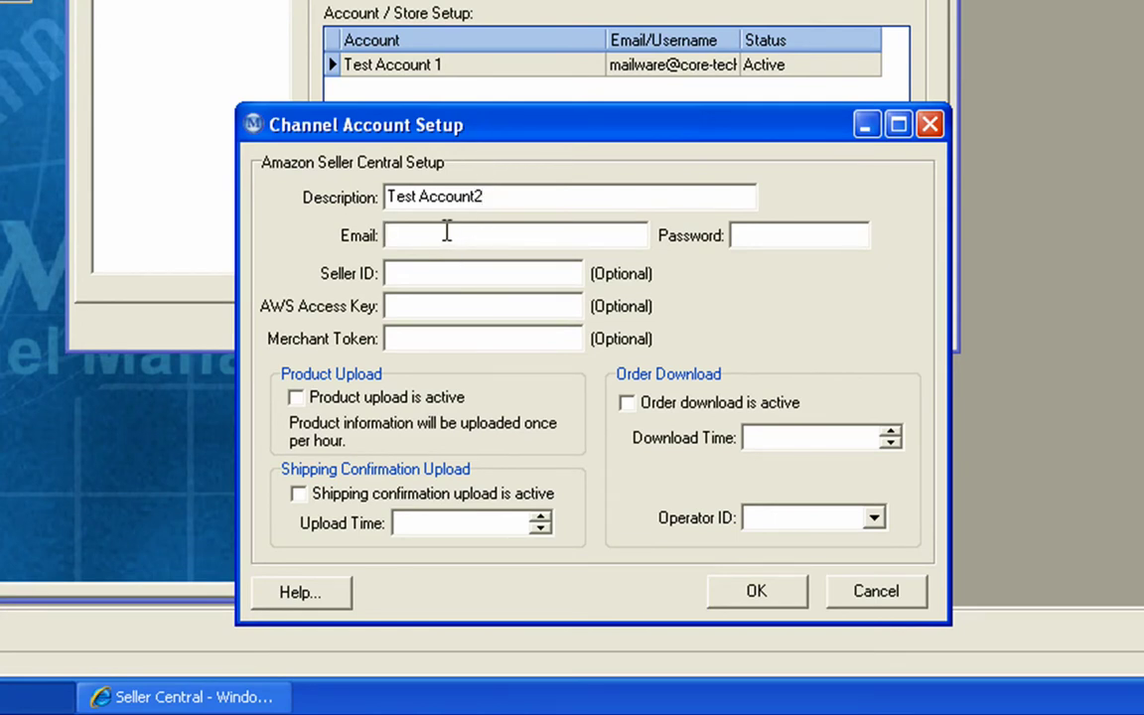
key("Tab")
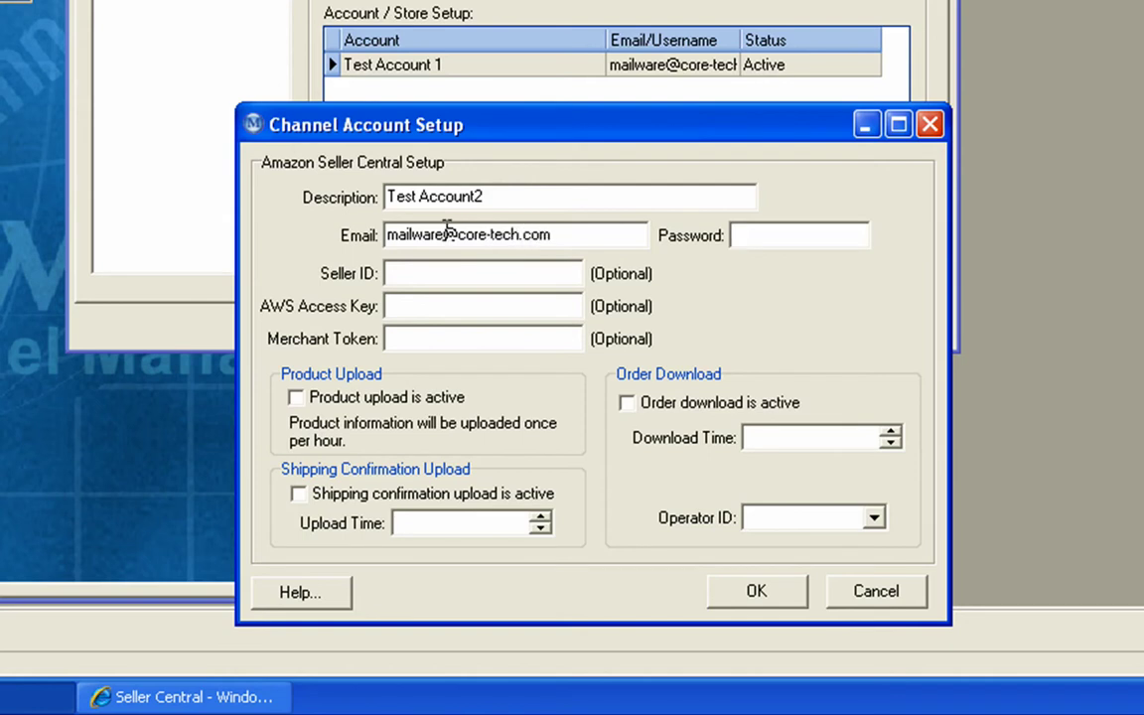
type("na")
Enable product upload, shipping-confirmation upload at 23:00, and order download for Test Account2
left_click(296, 399)
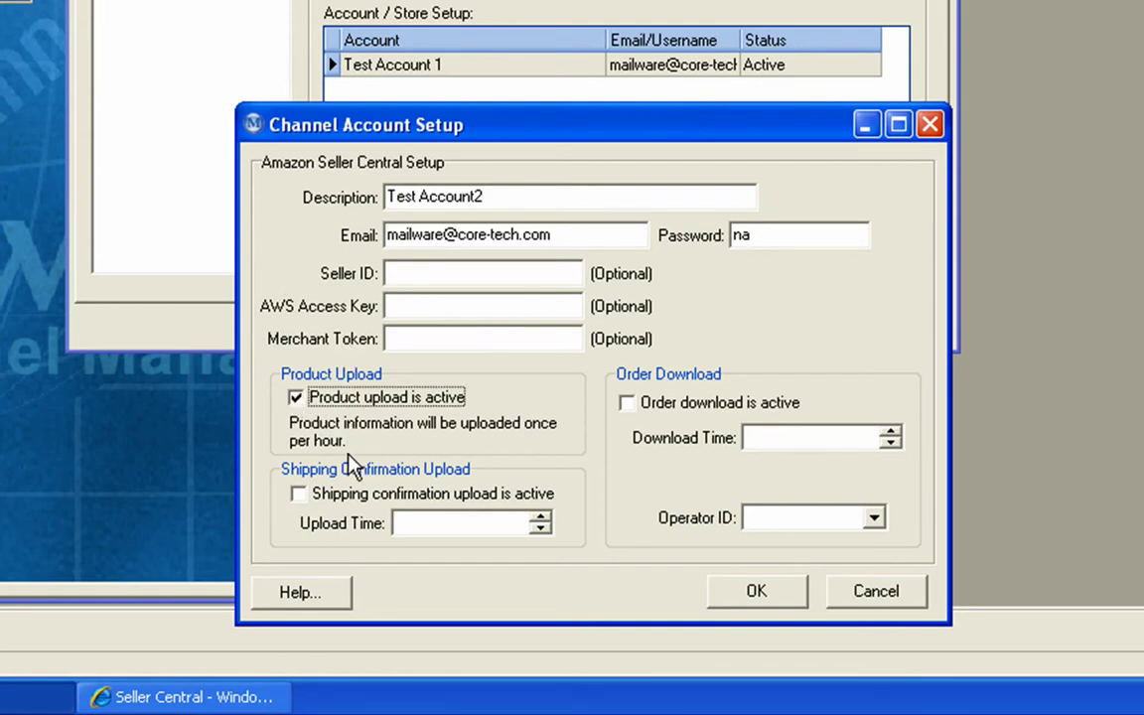
left_click(297, 497)
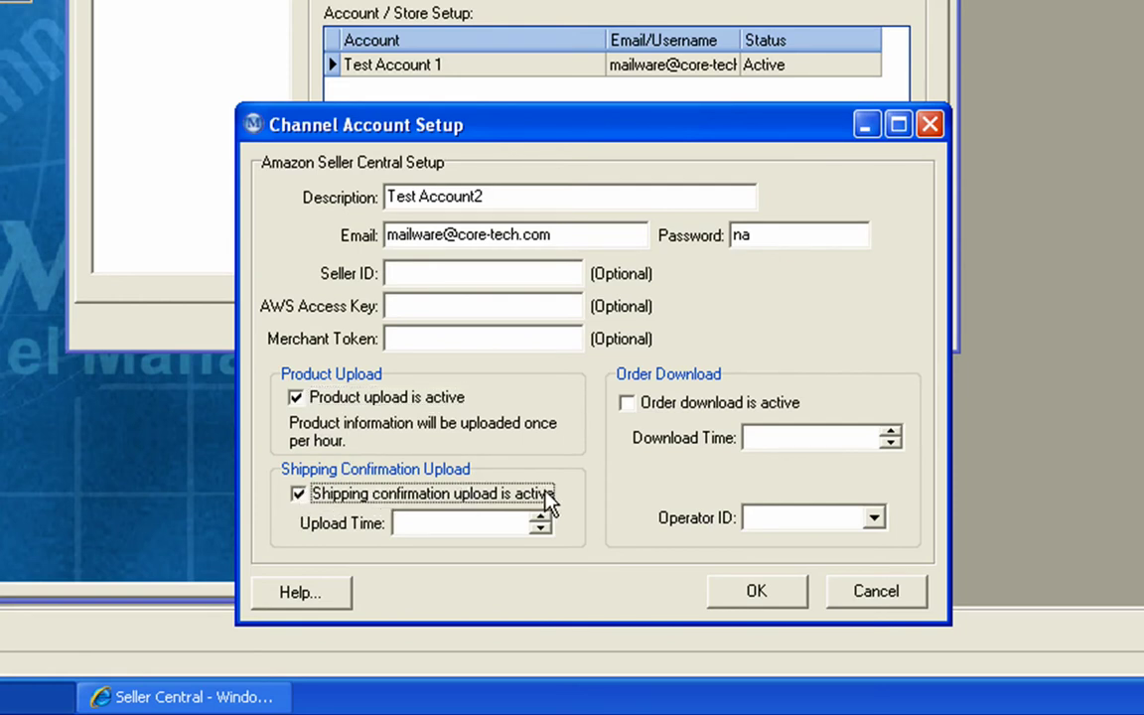
left_click(539, 519)
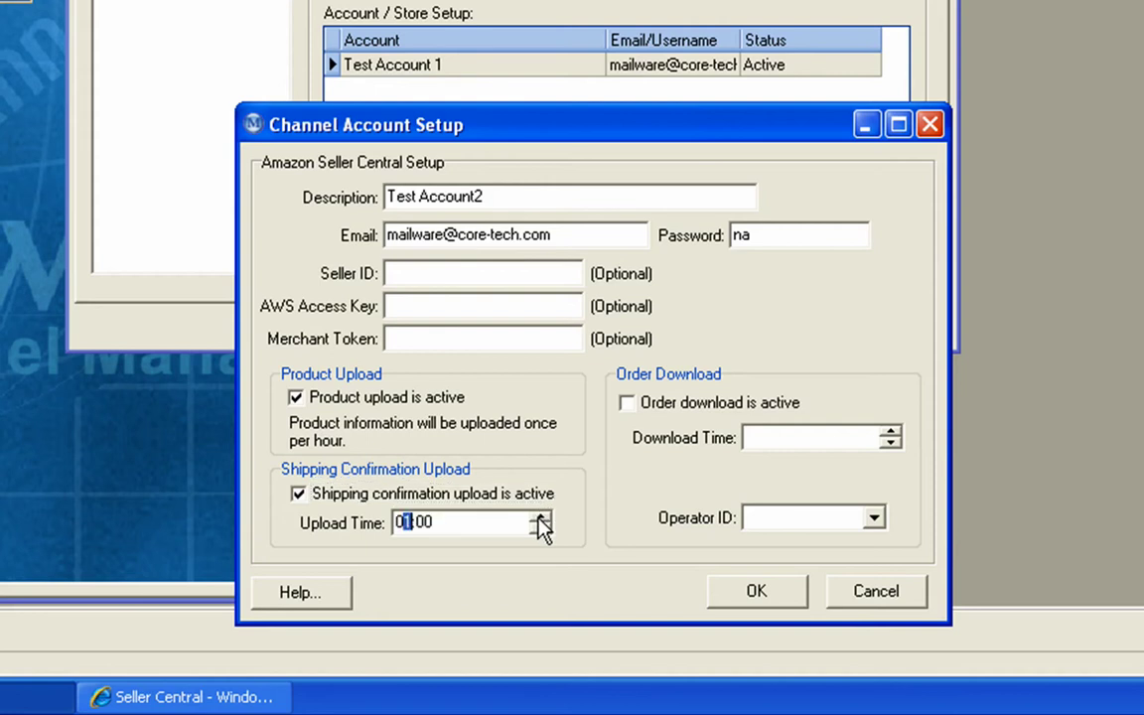
left_click(538, 520)
left_click(539, 521)
left_click(539, 529)
left_click(540, 528)
left_click(539, 528)
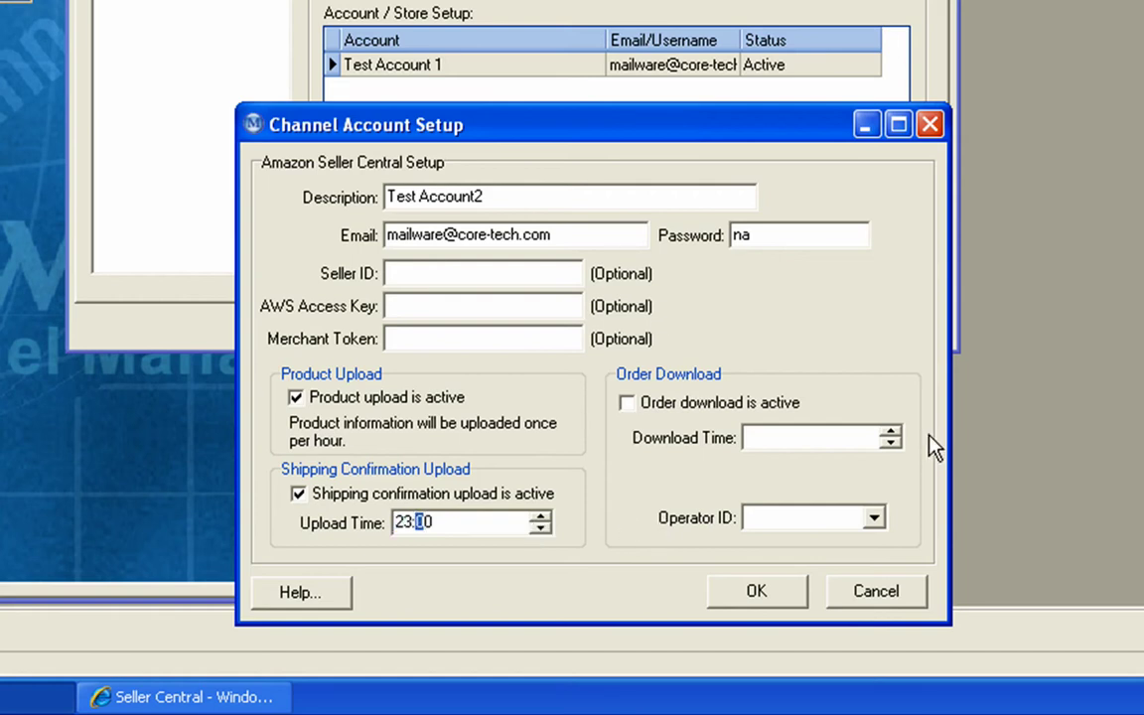
left_click(652, 415)
Set the order download time to 2300 and assign operator 5, AMAZON STORE
left_click(839, 432)
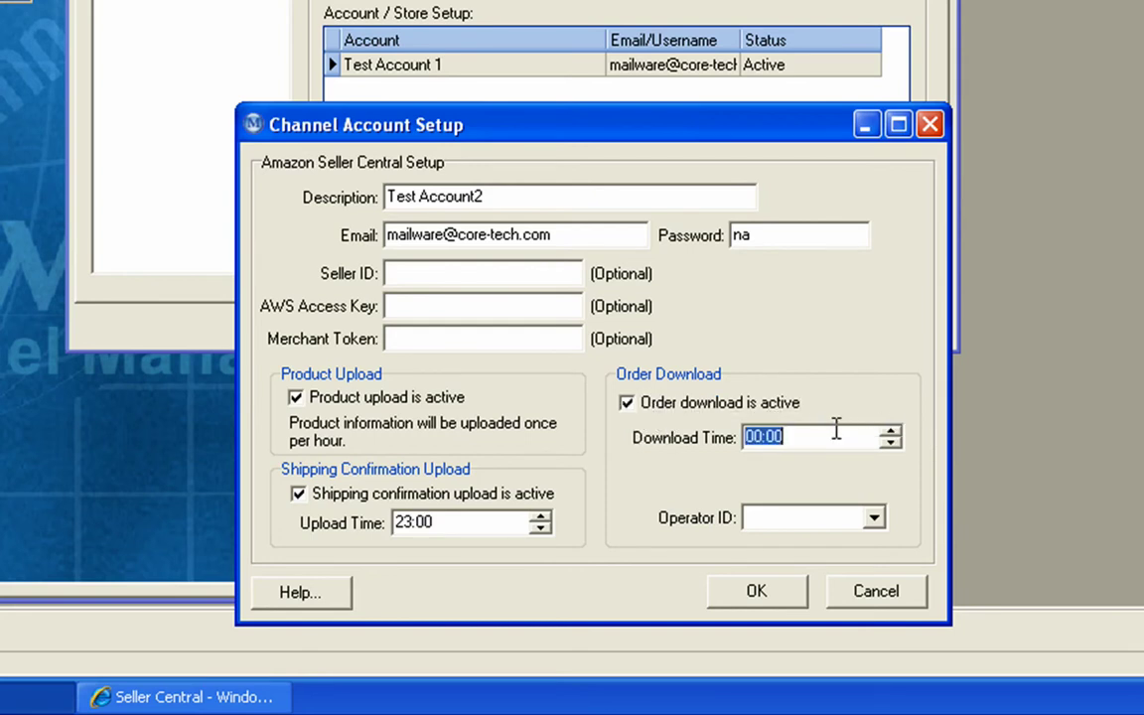
type("2300")
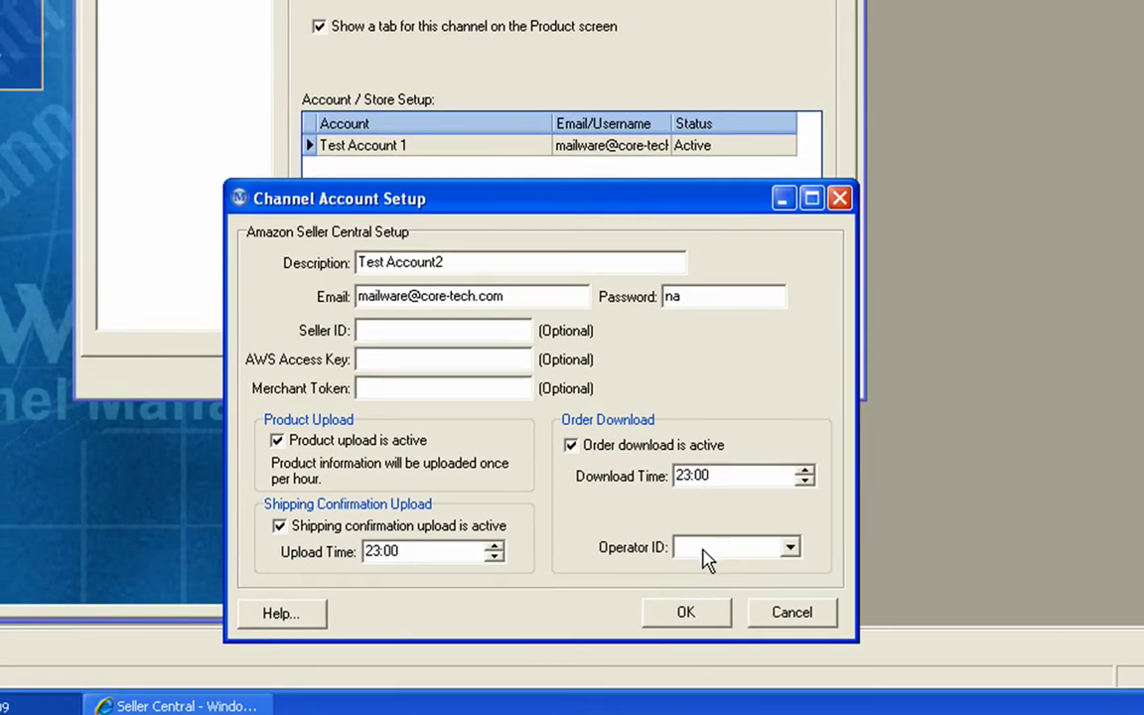
left_click(705, 559)
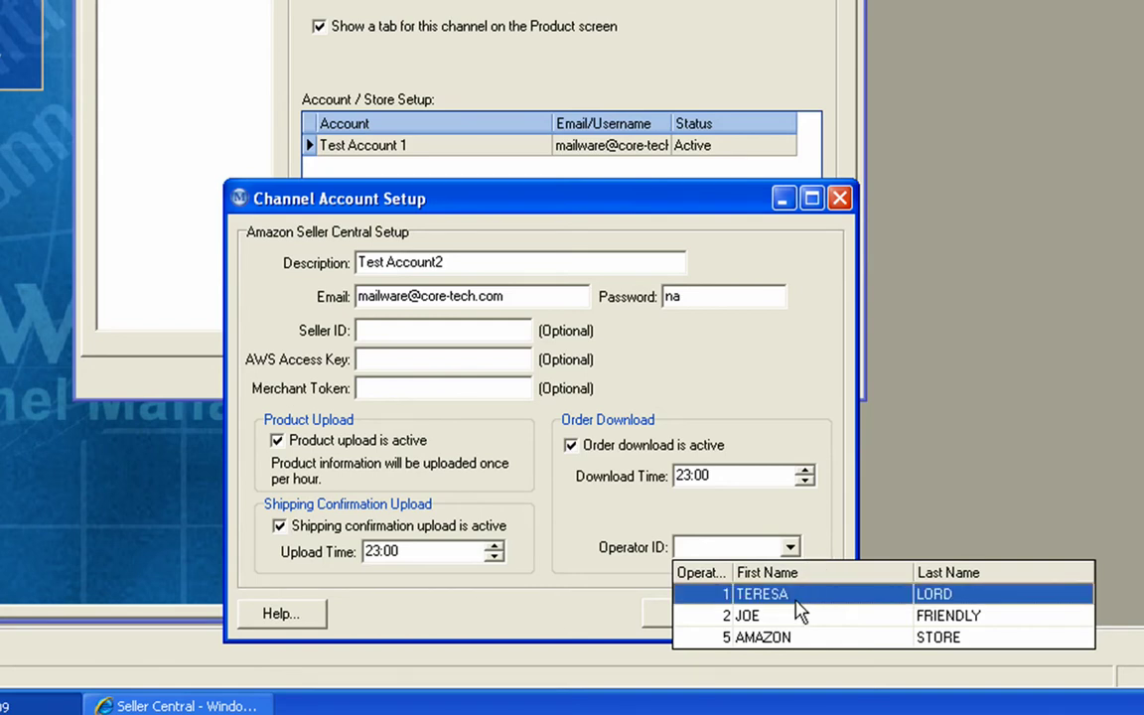
left_click(788, 639)
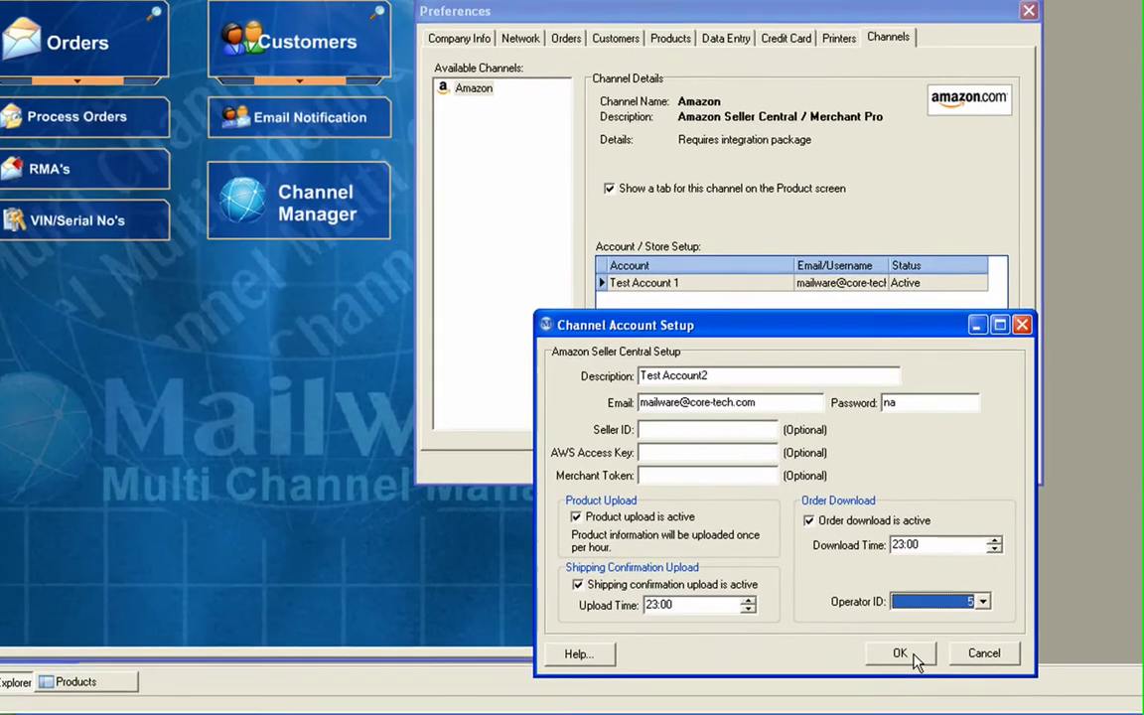
Save Test Account2 and the preferences, then show MAILWAREMCM's Amazon listings under Inventory
left_click(685, 612)
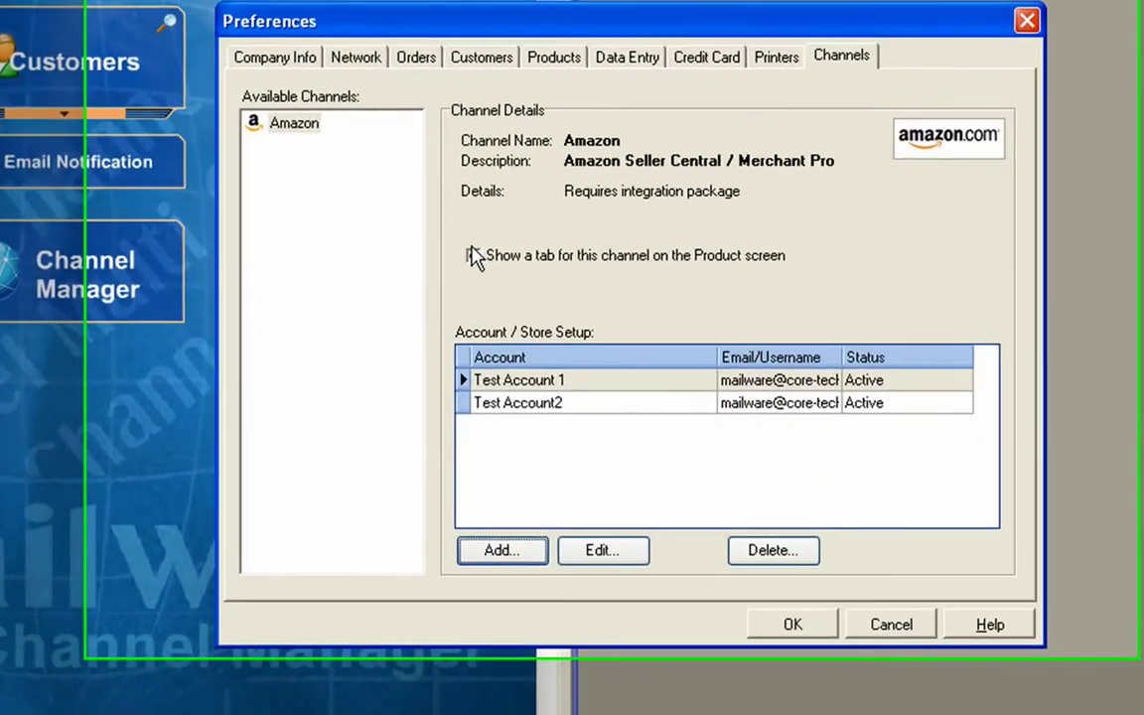
left_click(616, 192)
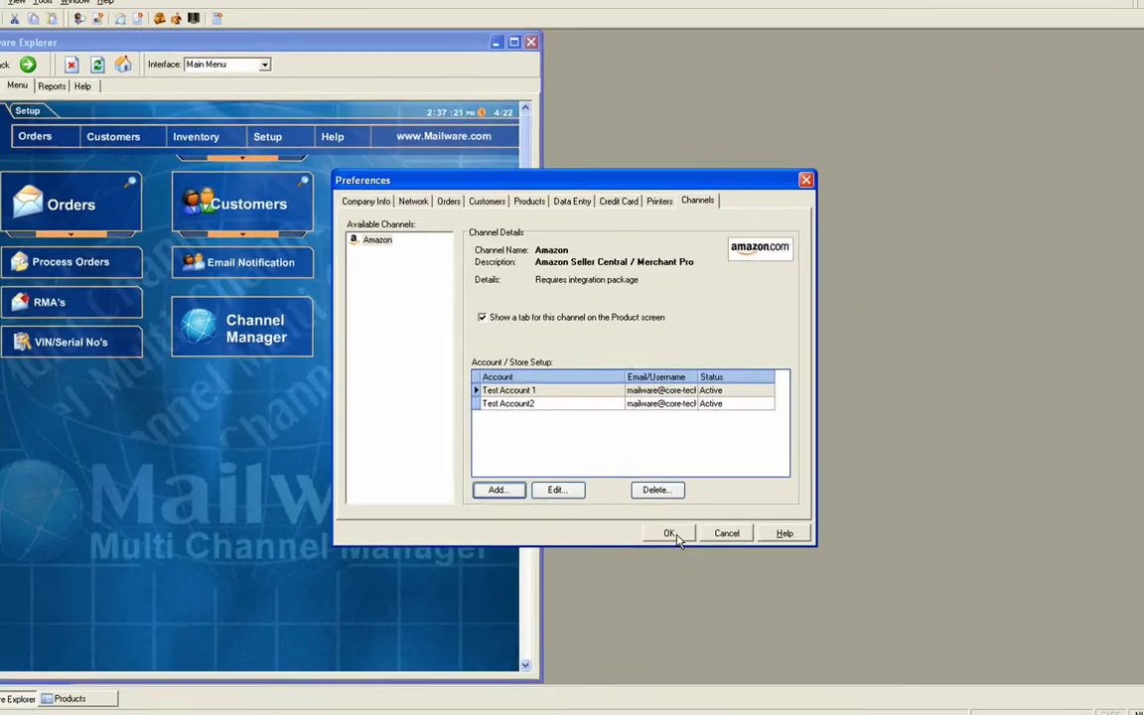
left_click(771, 681)
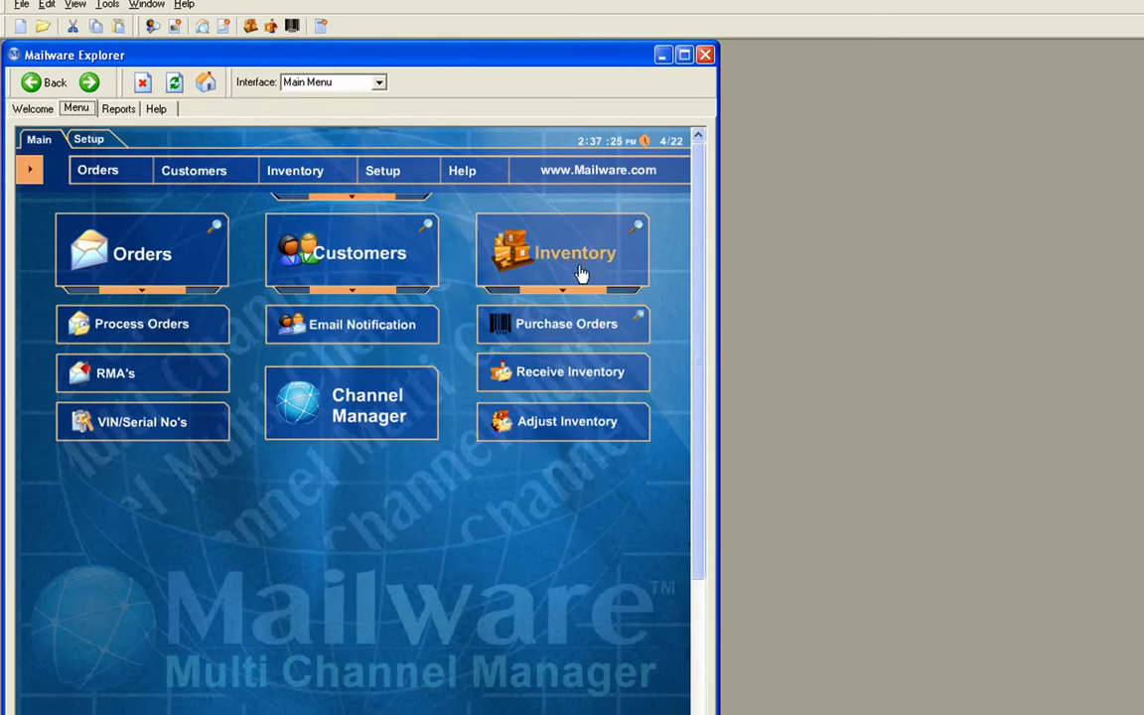
left_click(581, 270)
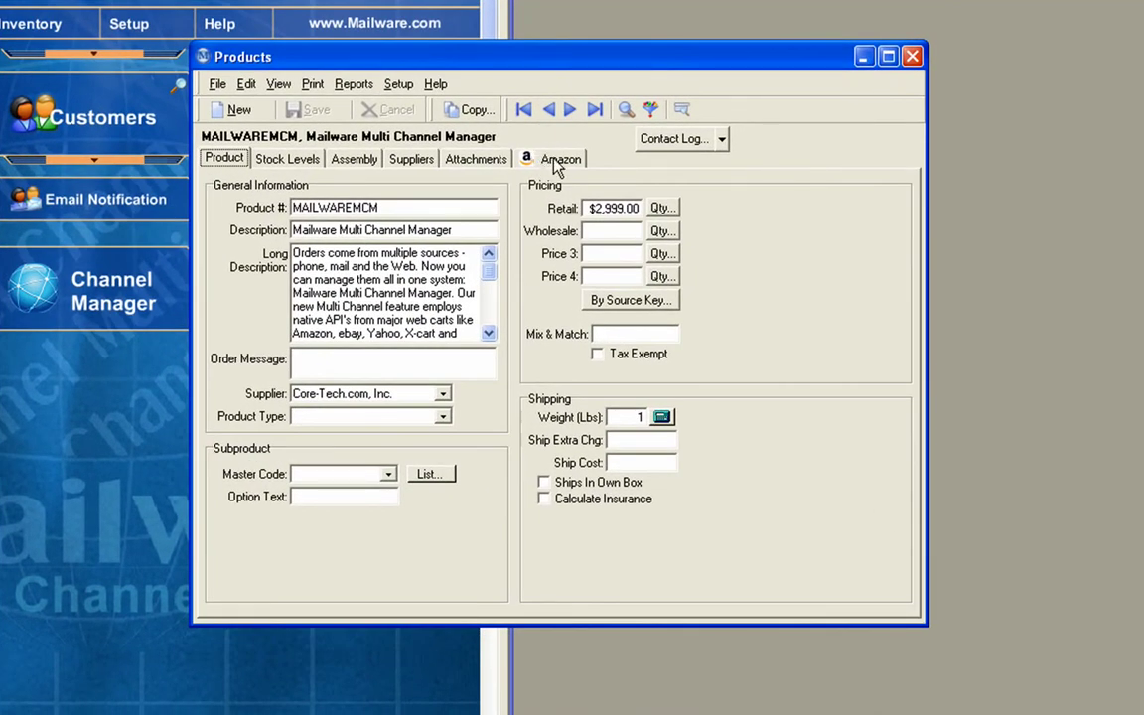
left_click(556, 166)
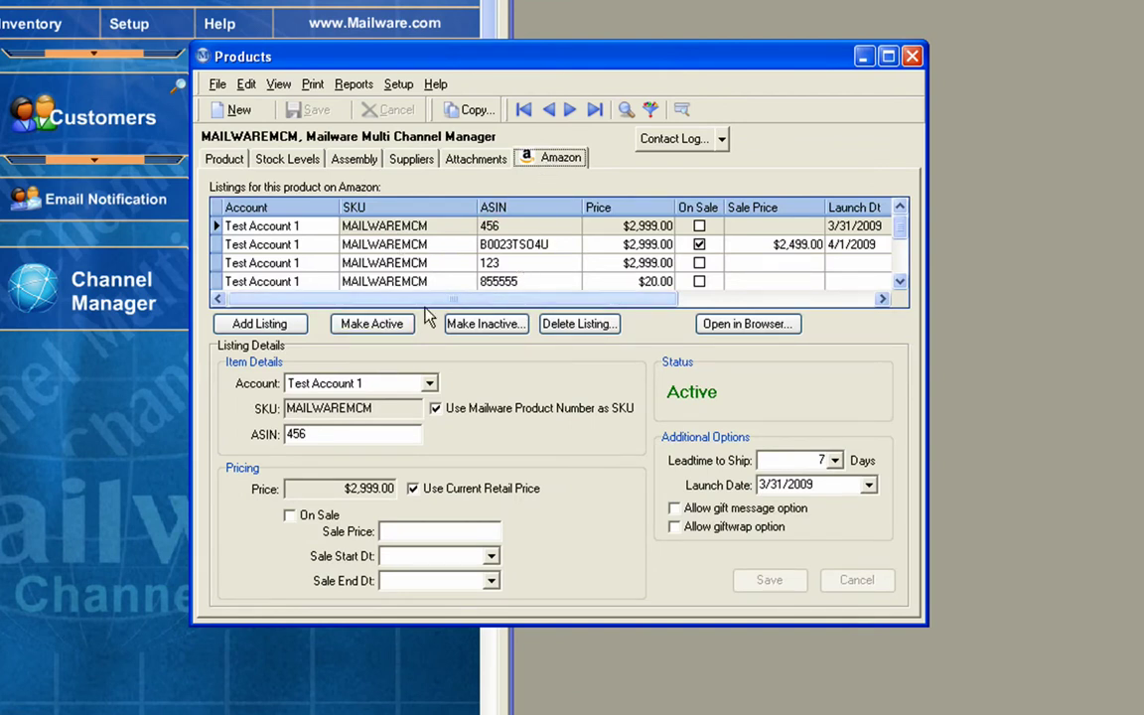
Add a Test Account 1 listing with ASIN BRT1123, keeping the product number as SKU
left_click(256, 326)
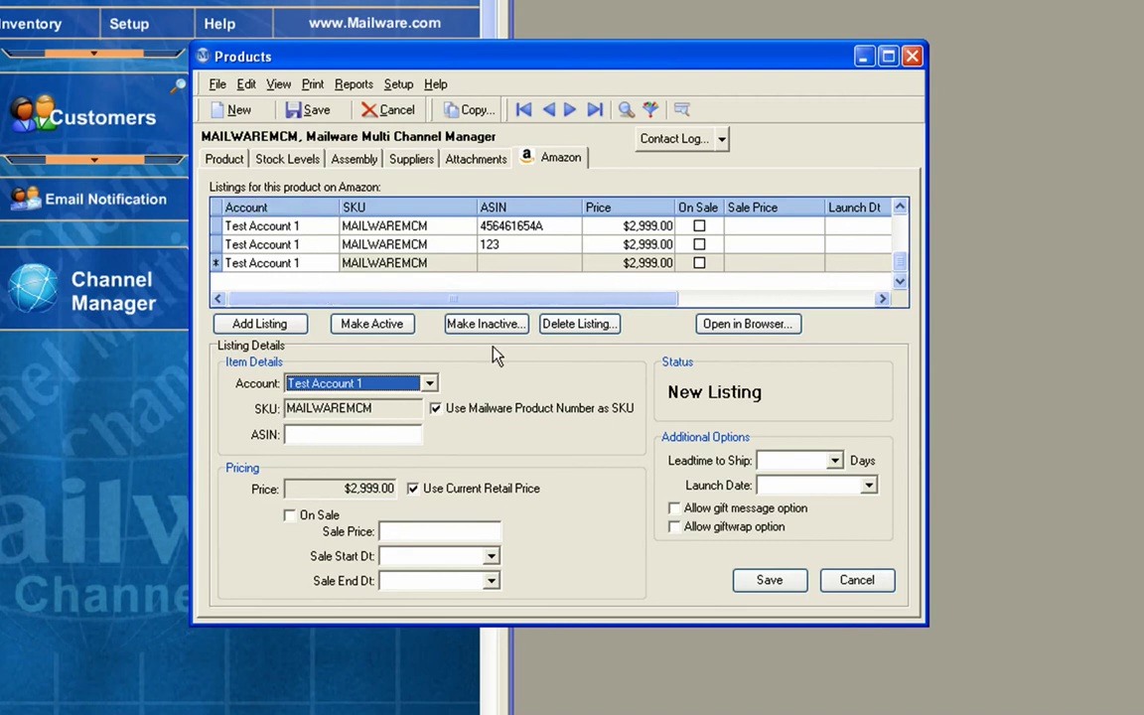
left_click(435, 410)
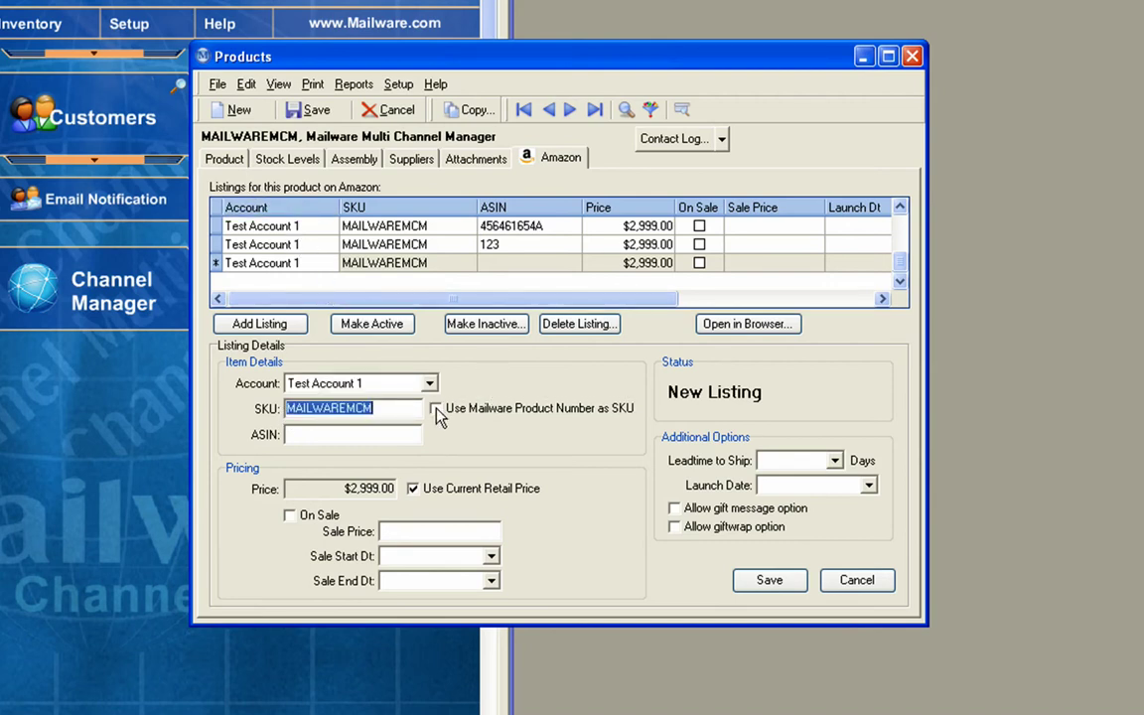
left_click(435, 409)
left_click(339, 434)
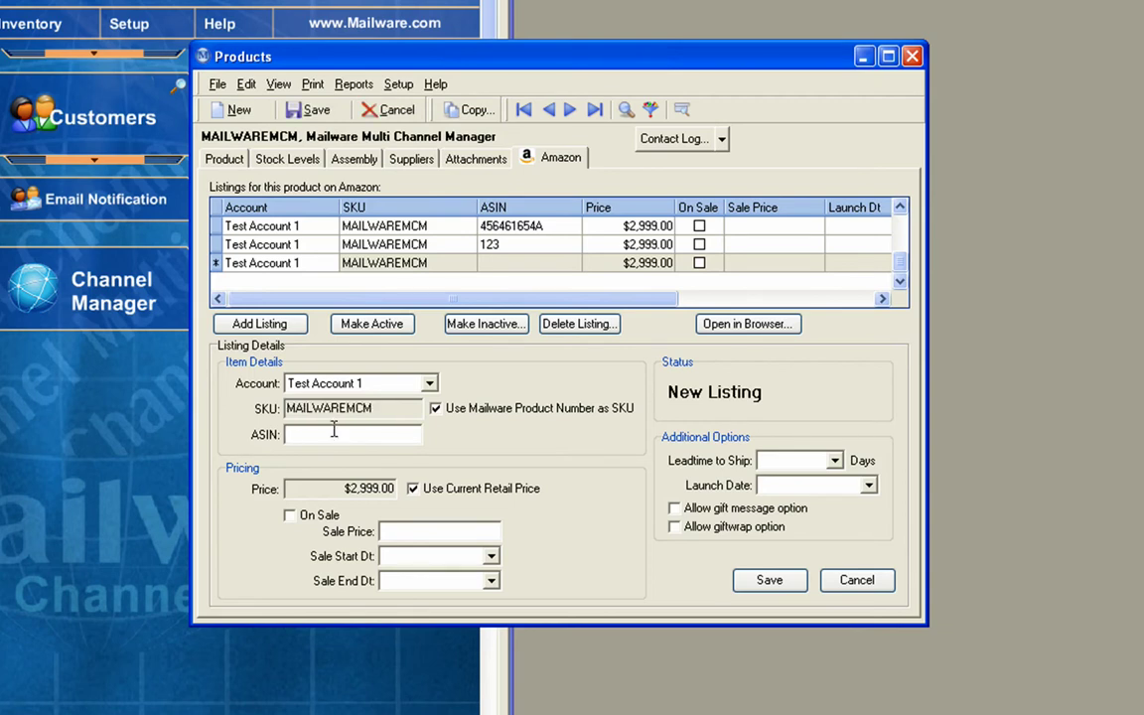
type("BRT1123")
Give the BRT1123 listing a 5-day ship leadtime and a 4/22/2009 launch date, and save it
left_click(835, 463)
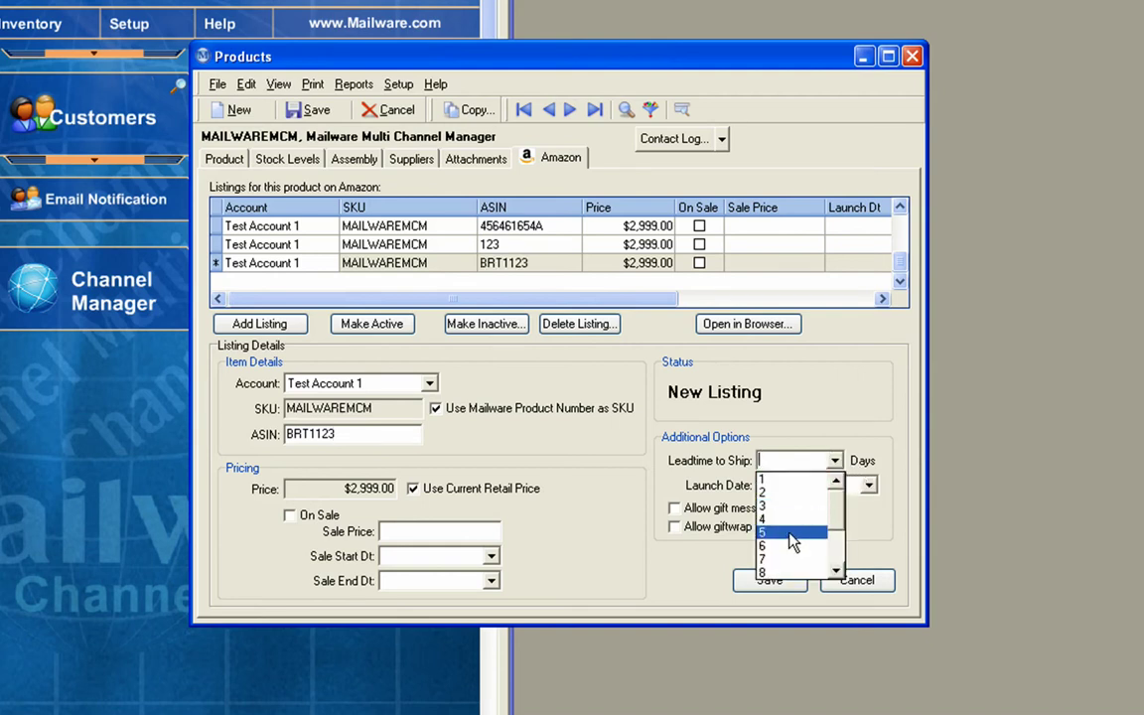
left_click(798, 535)
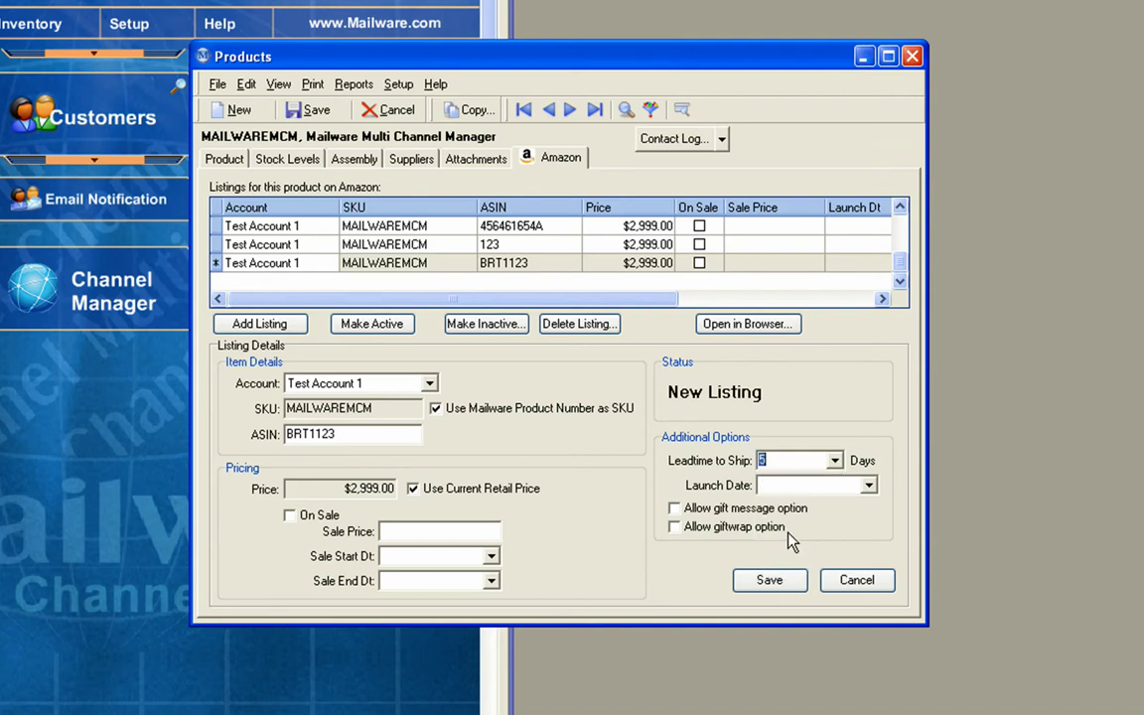
left_click(870, 487)
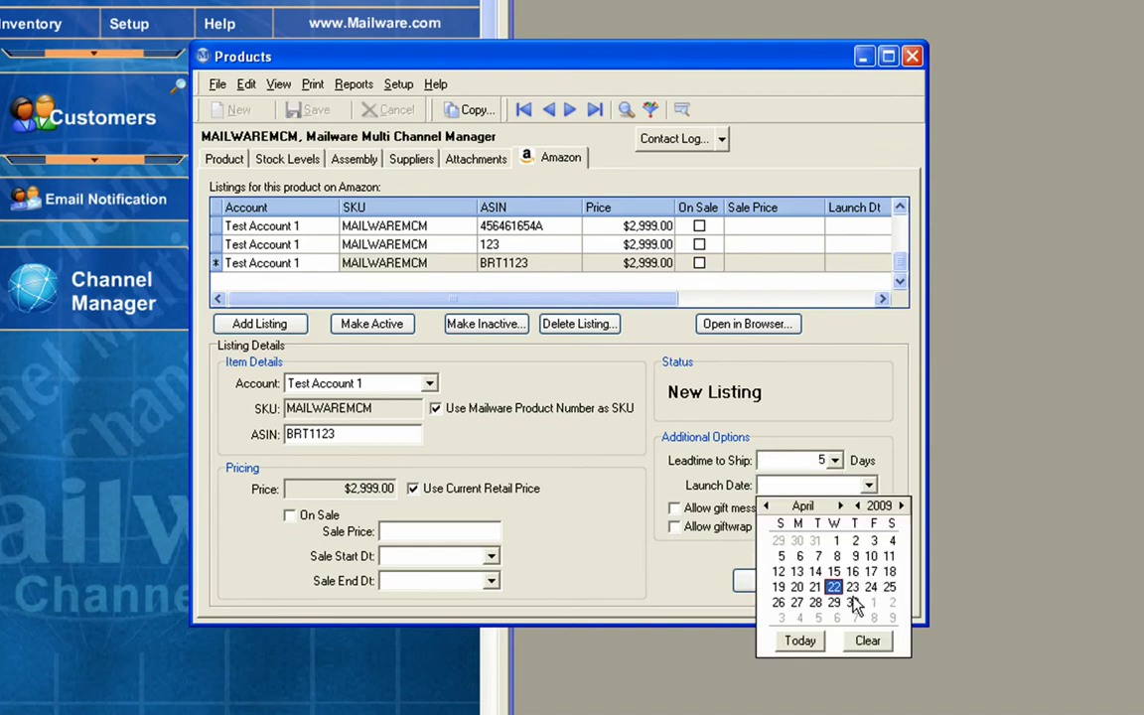
left_click(834, 587)
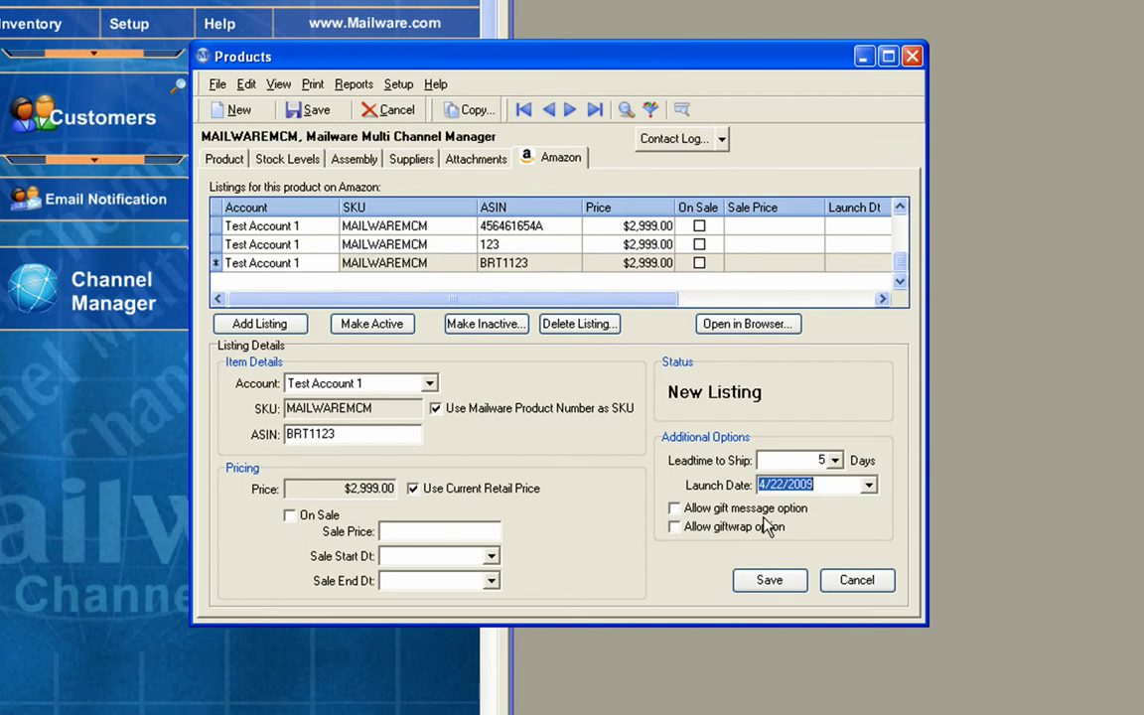
left_click(772, 587)
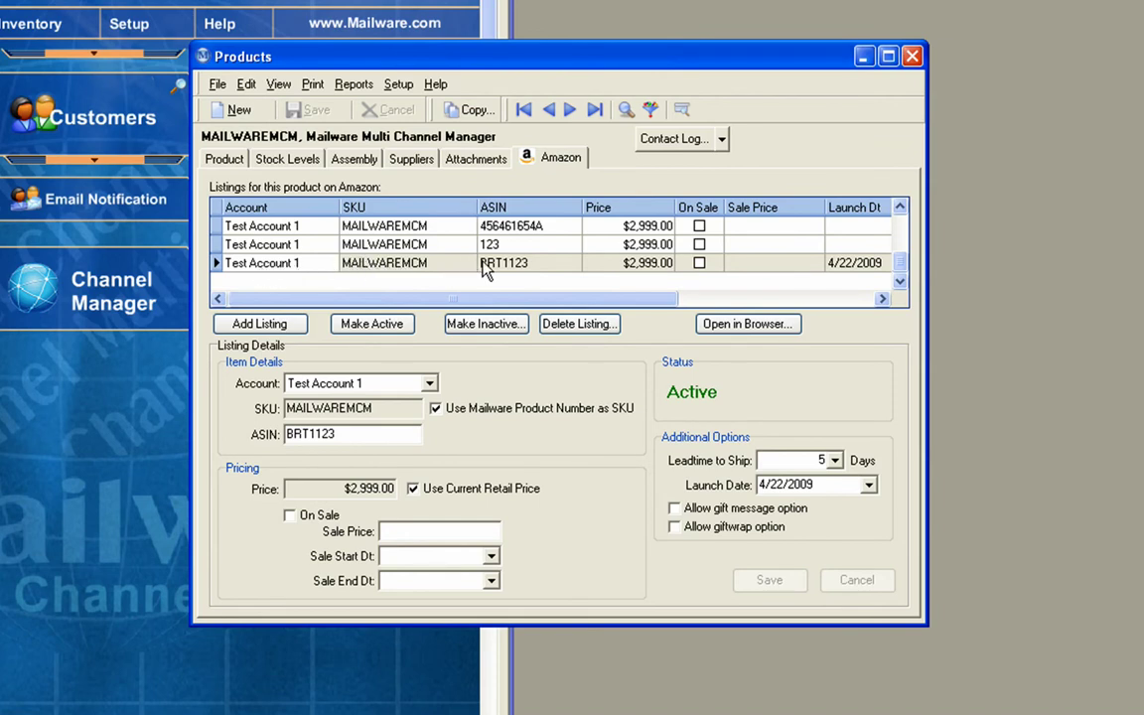
Select the B0023TSO4U listing row
left_click(904, 235)
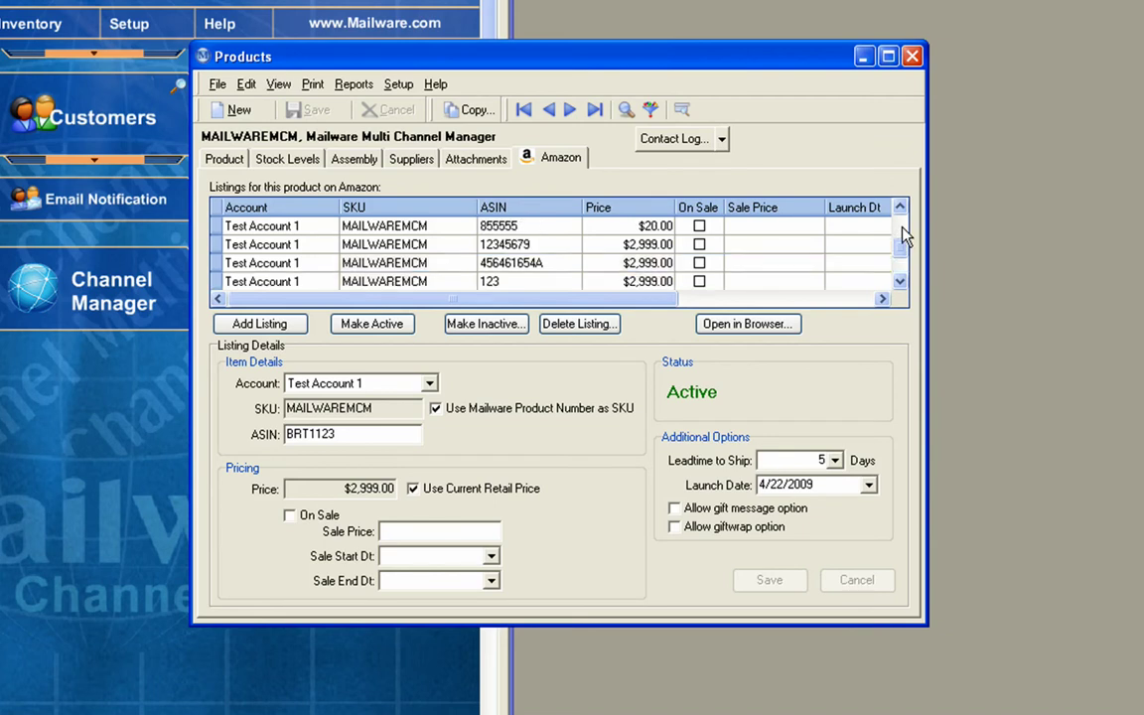
left_click(902, 234)
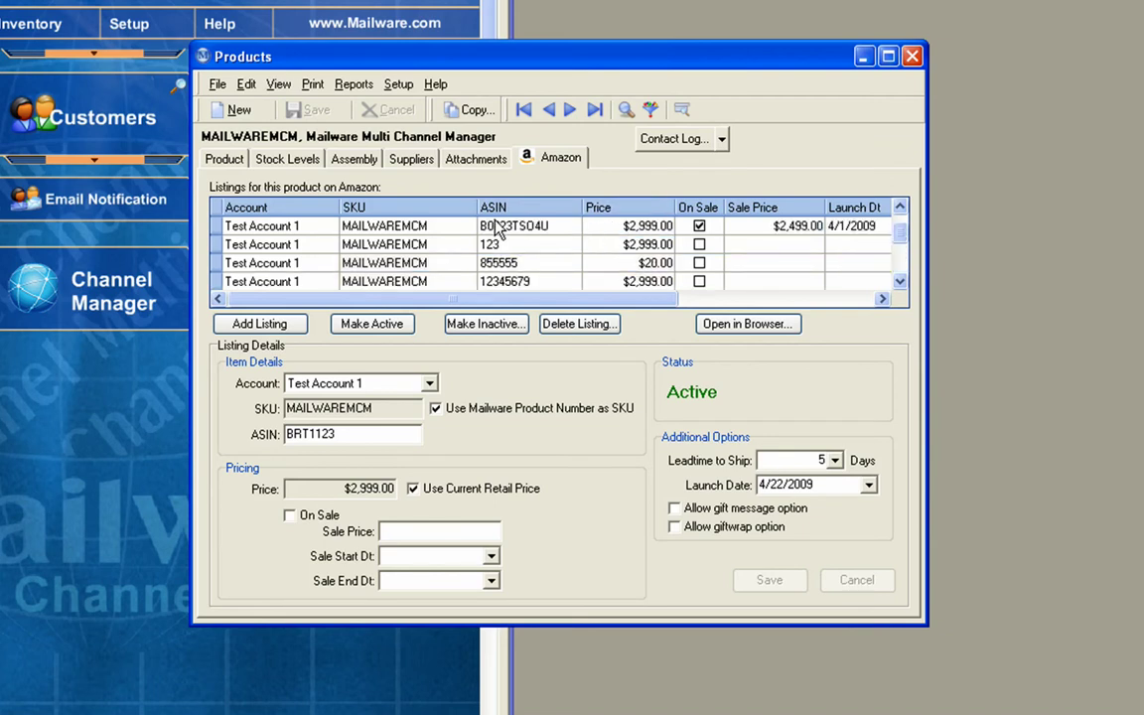
left_click(452, 224)
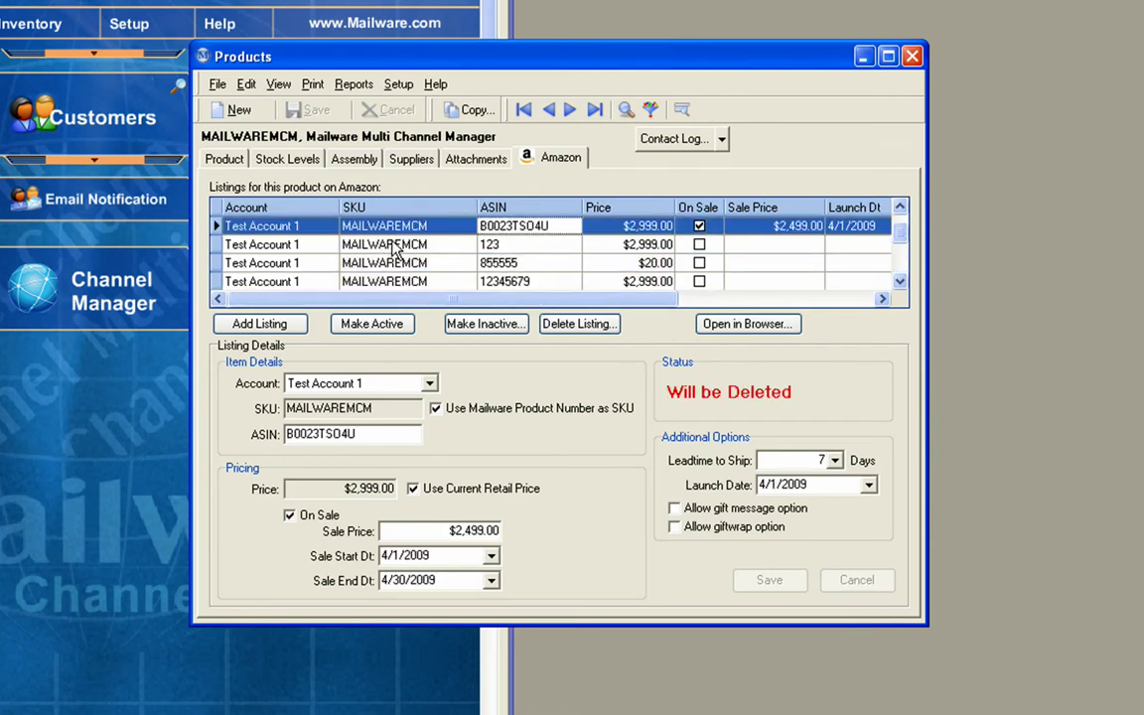
View the B0023TSO4U Mailware Multi Channel Manager page on Amazon.com, then minimise the browser
left_click(726, 328)
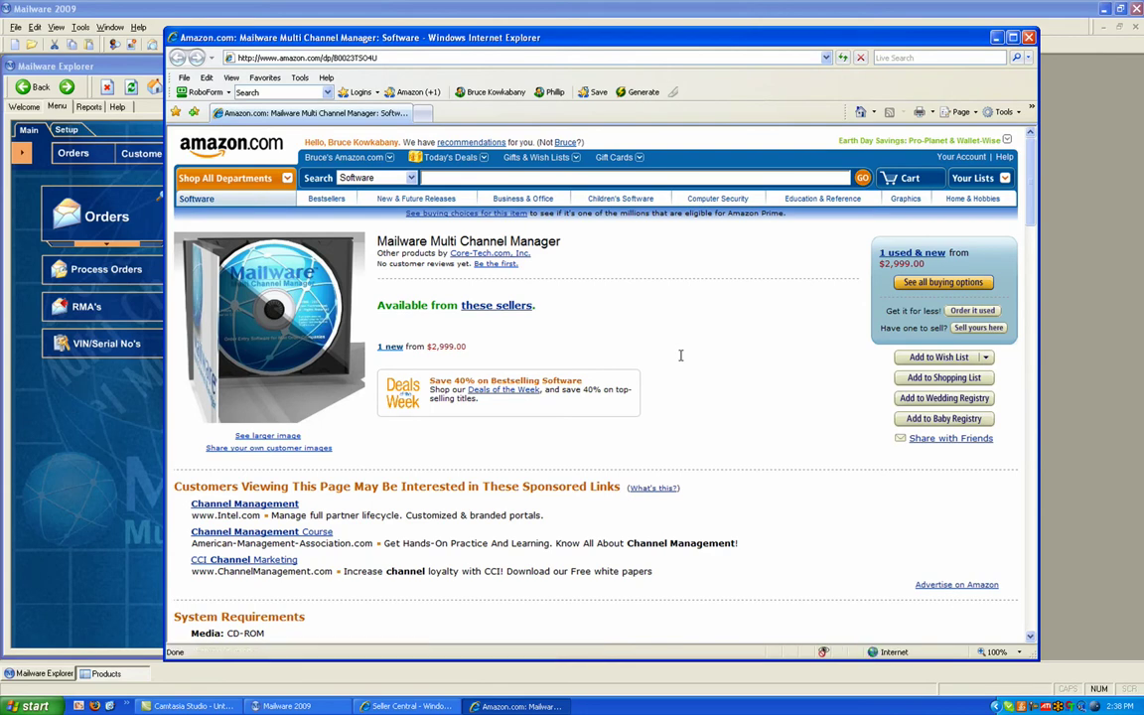
left_click(998, 38)
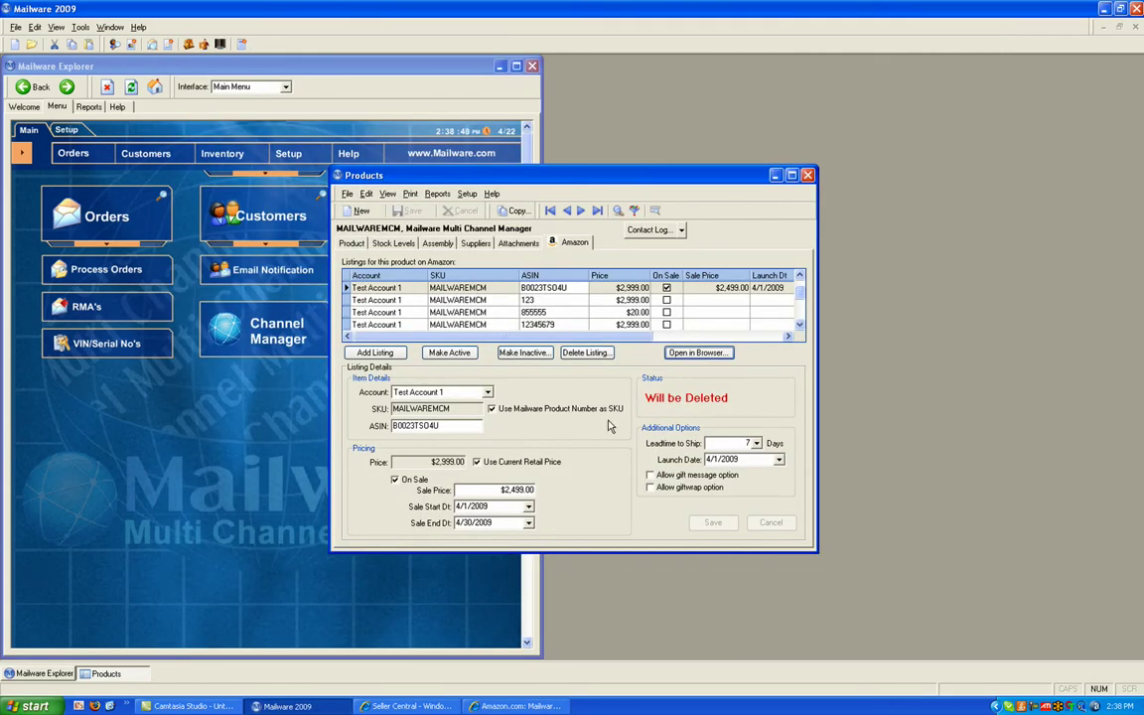
Open order 20 from Order Entry and change its operator to 5, STORE
left_click(808, 176)
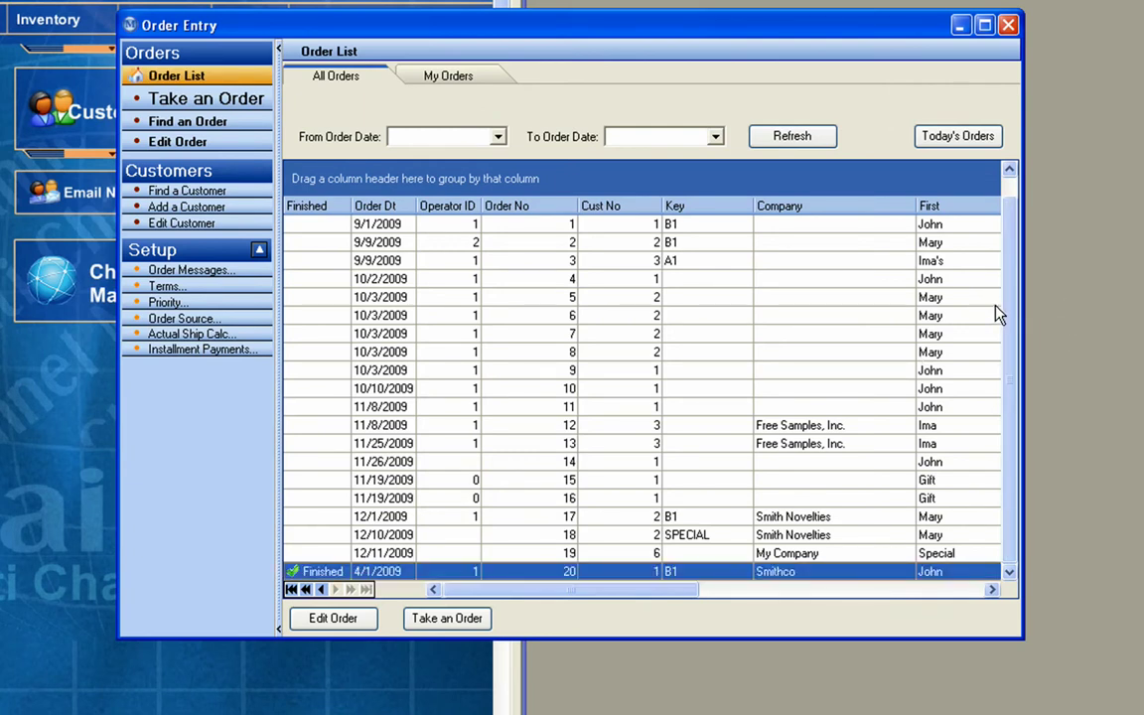
double_click(324, 573)
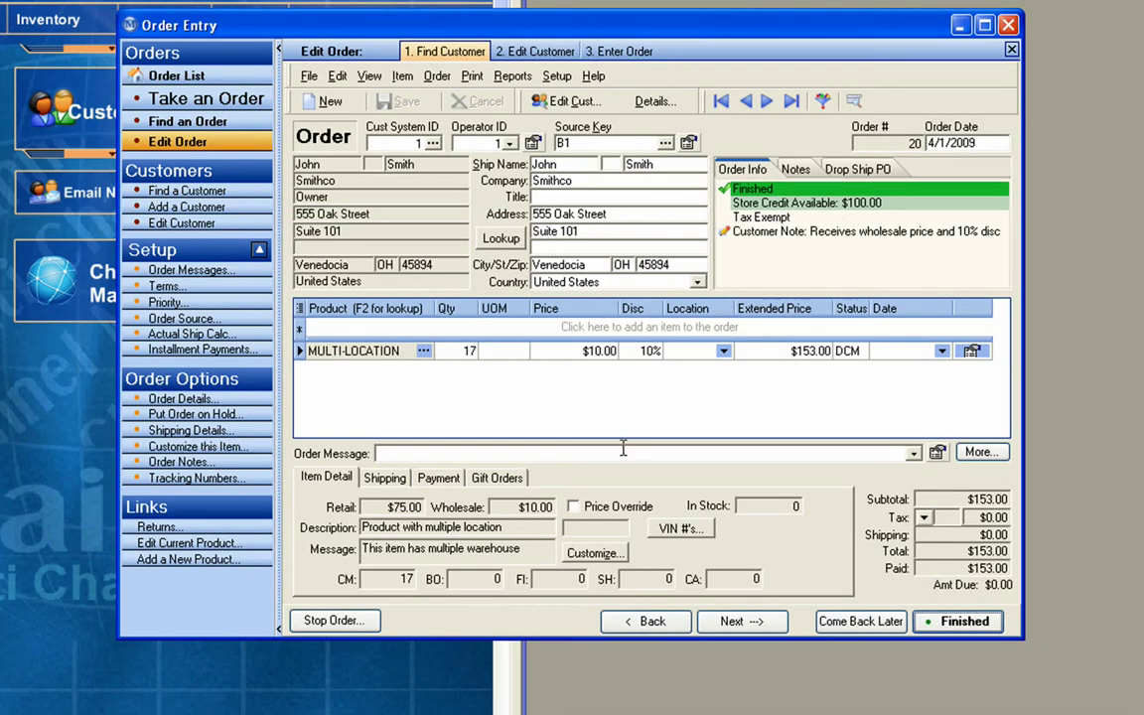
left_click(510, 144)
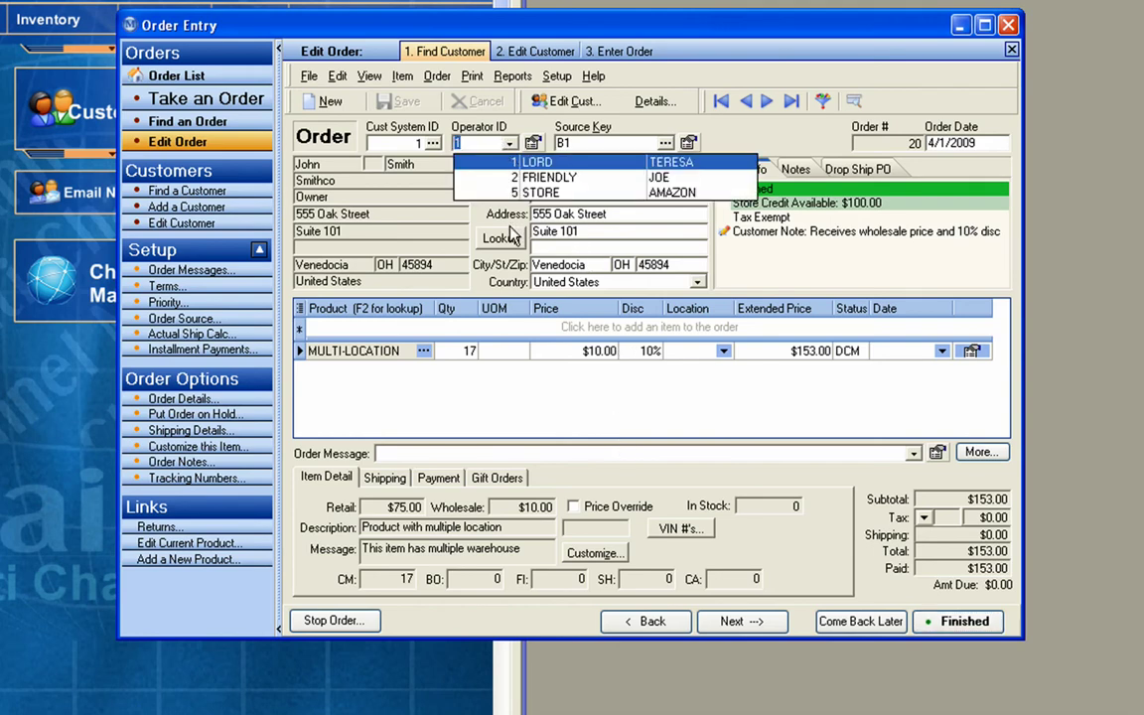
left_click(536, 192)
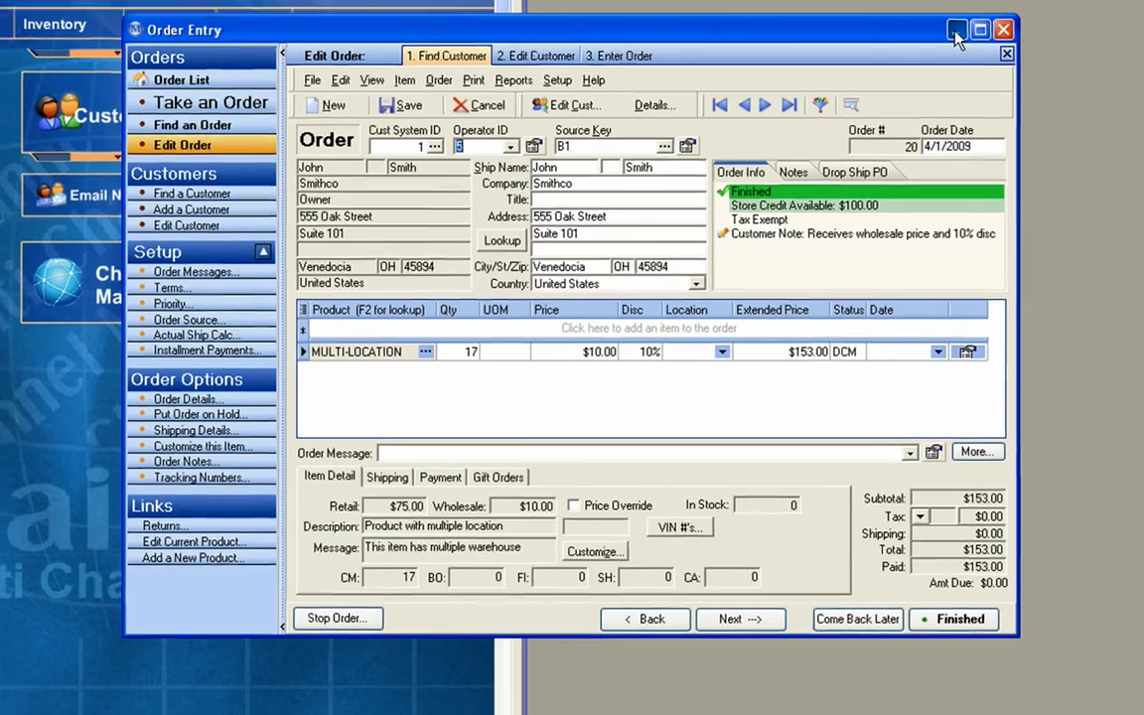
Minimize Order Entry and bring up the Setup Operators/Security list
left_click(961, 29)
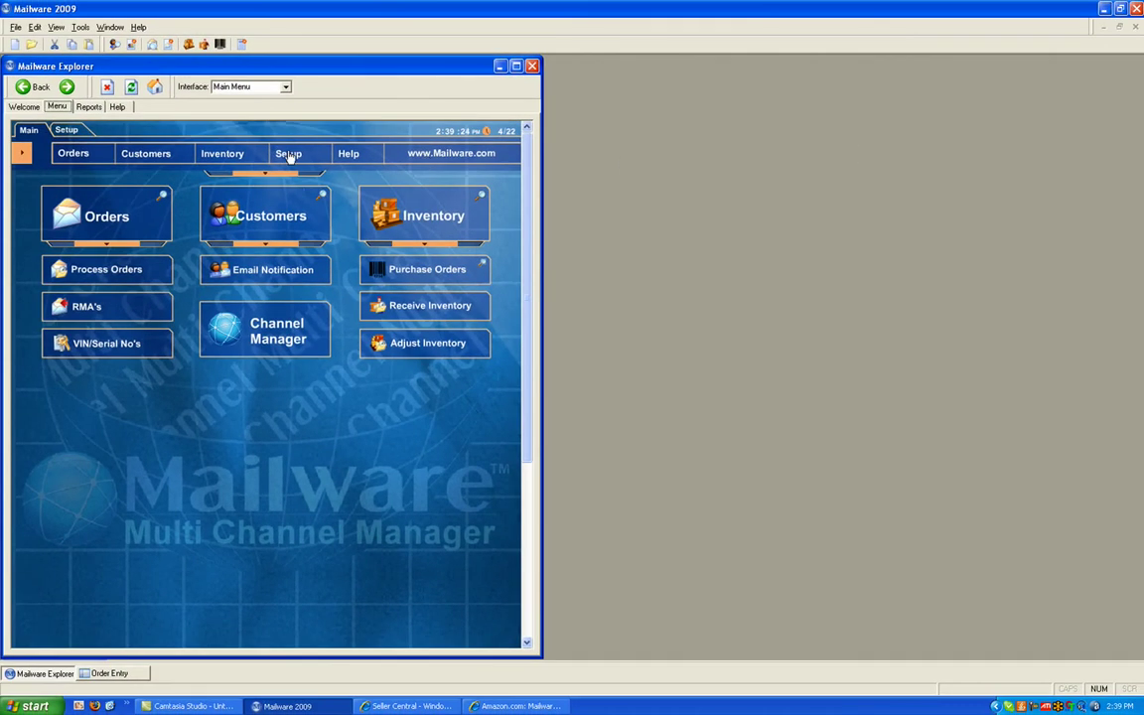
left_click(288, 157)
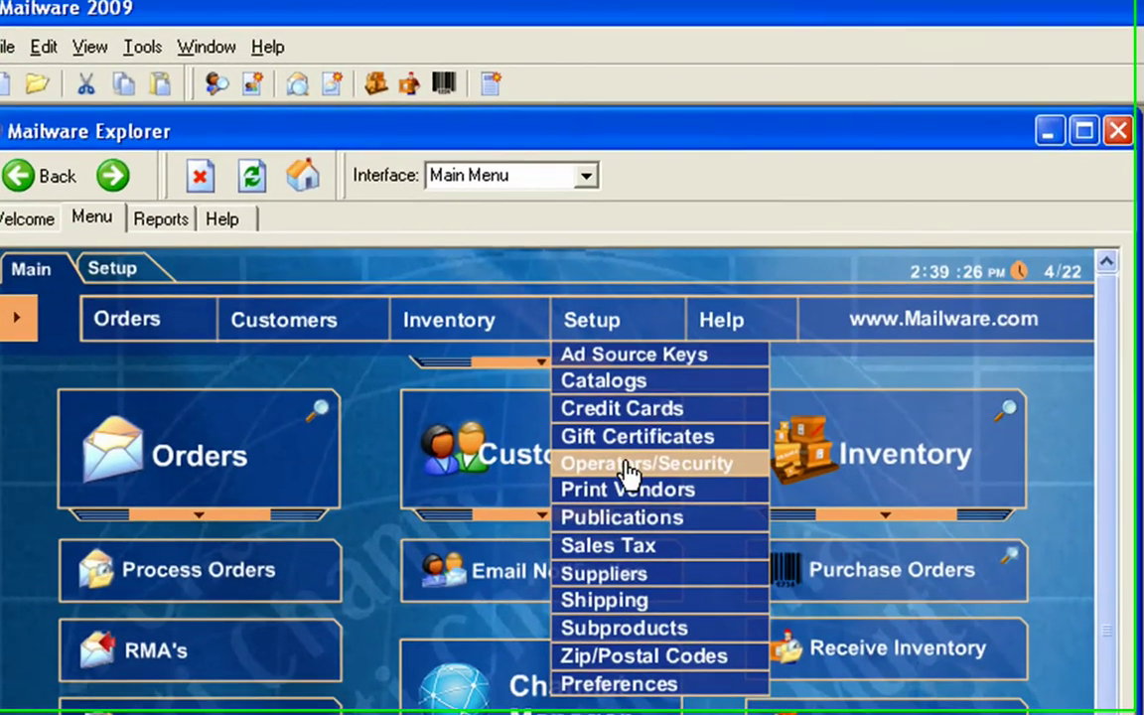
left_click(629, 465)
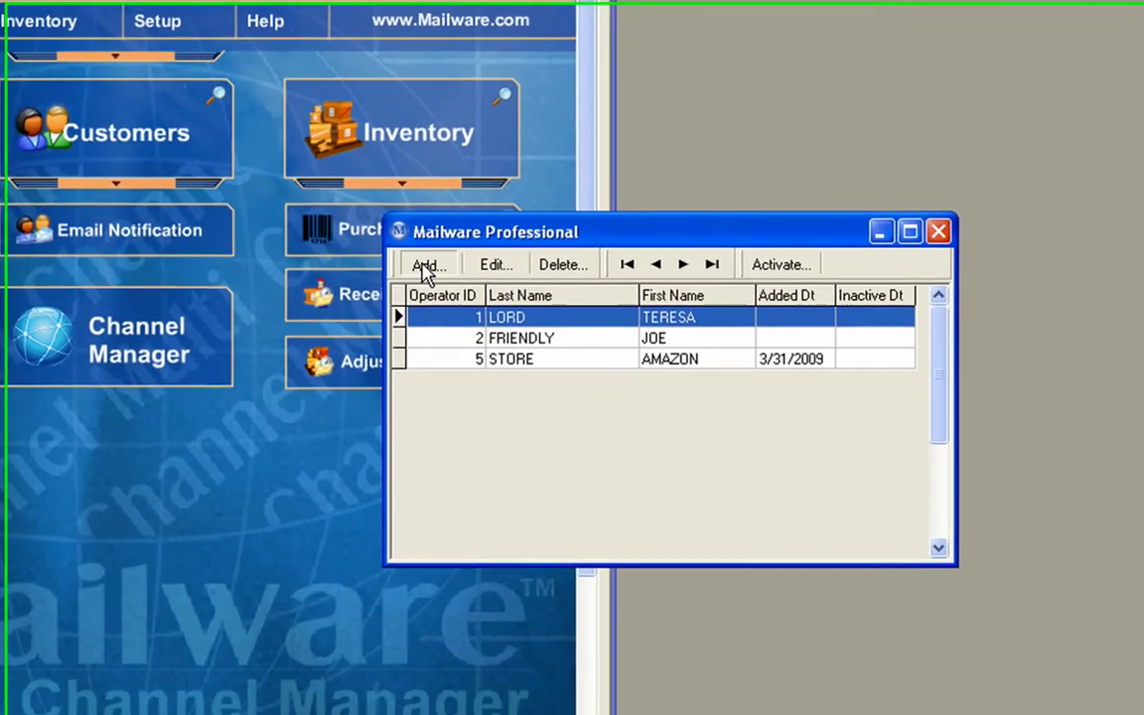
Add a new operator with ID 6, first name AMAZON and last name ORDERS
left_click(923, 620)
left_click(575, 248)
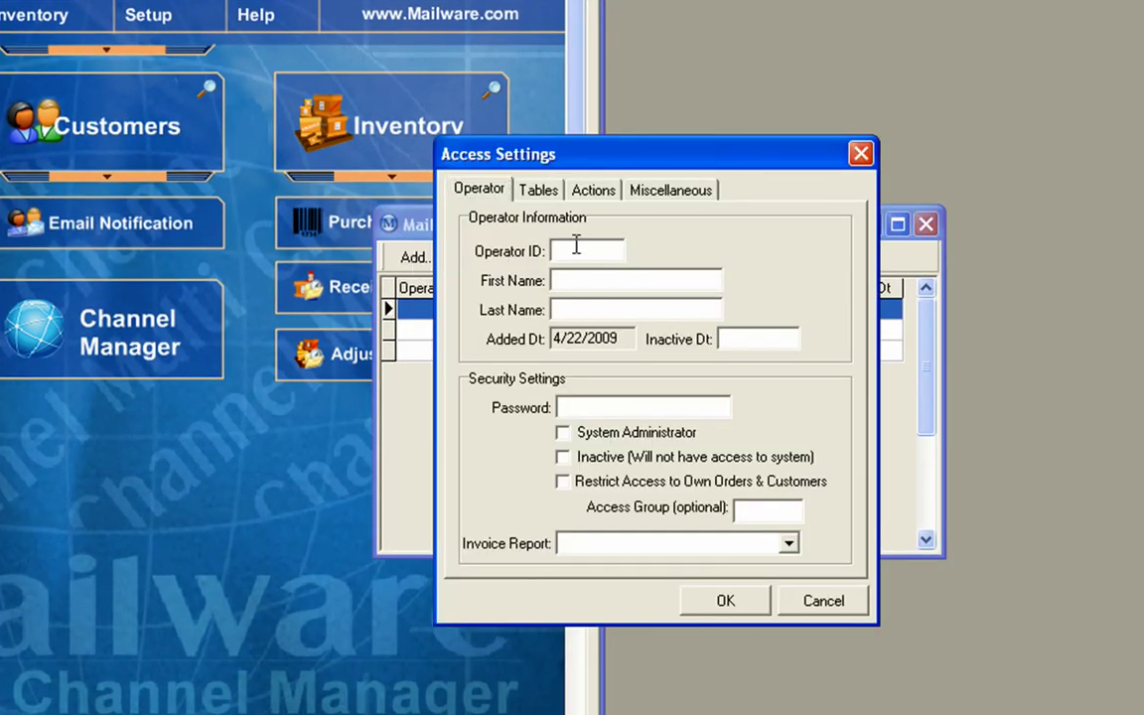
type("6")
key("Tab")
type("AMAZON")
key("Tab")
type("ORDERS")
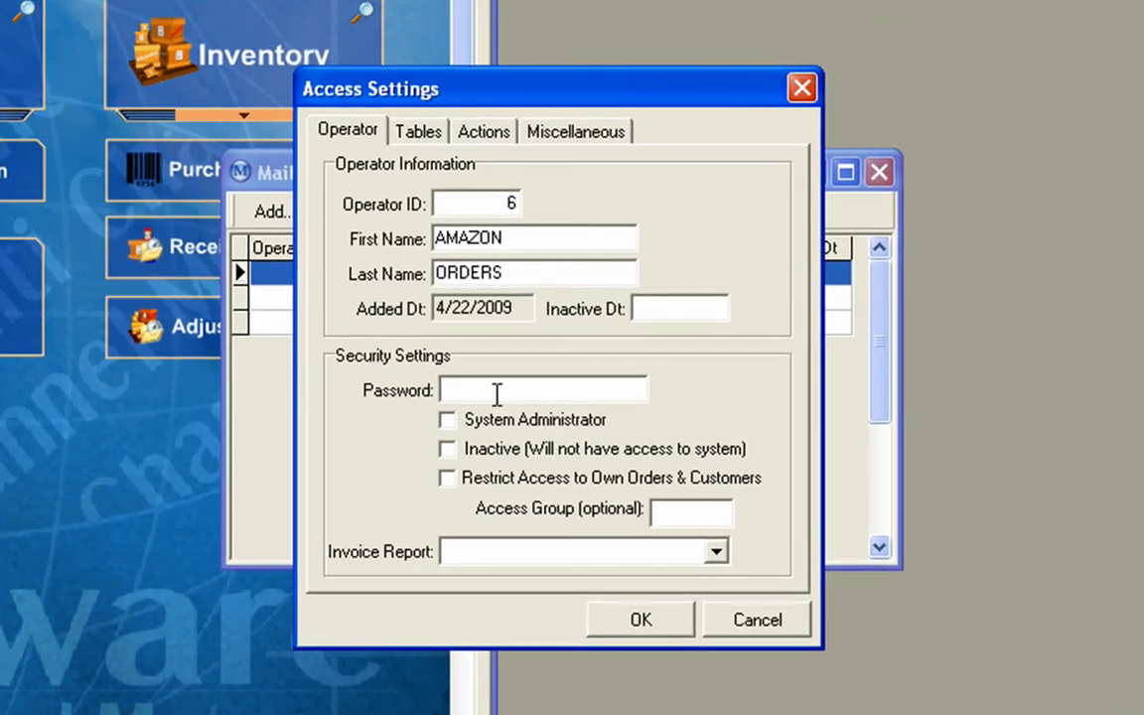
Review the operator's table, action and miscellaneous access levels, then save it and close the list
left_click(442, 132)
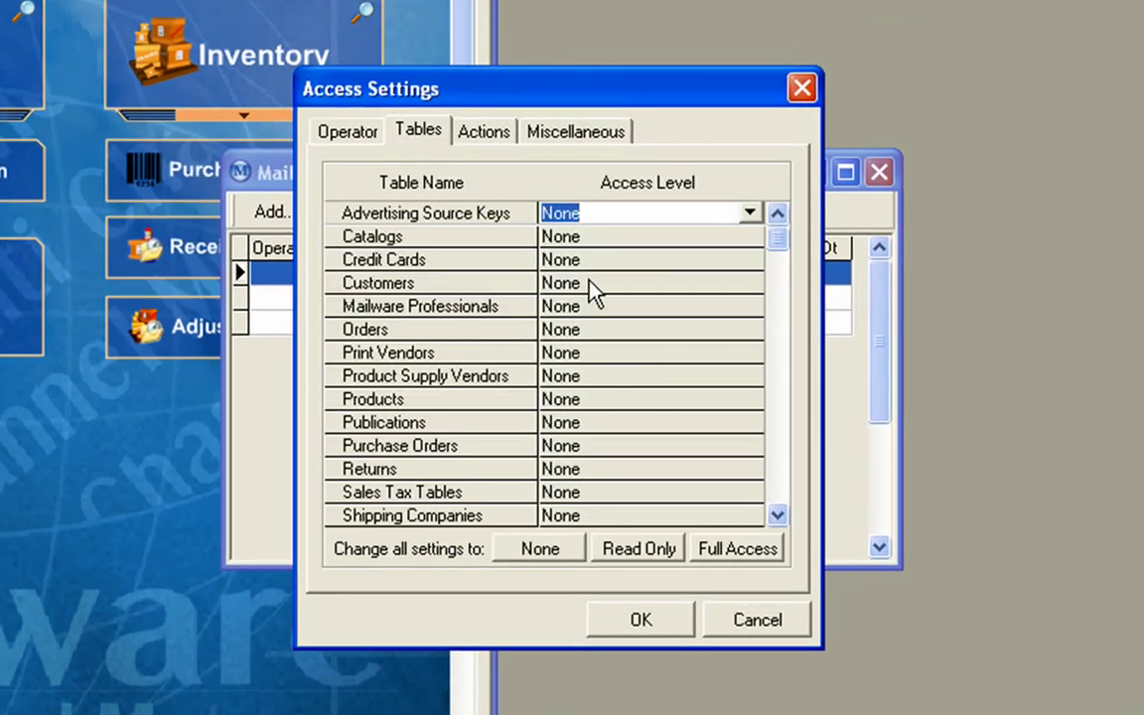
left_click(509, 134)
left_click(601, 136)
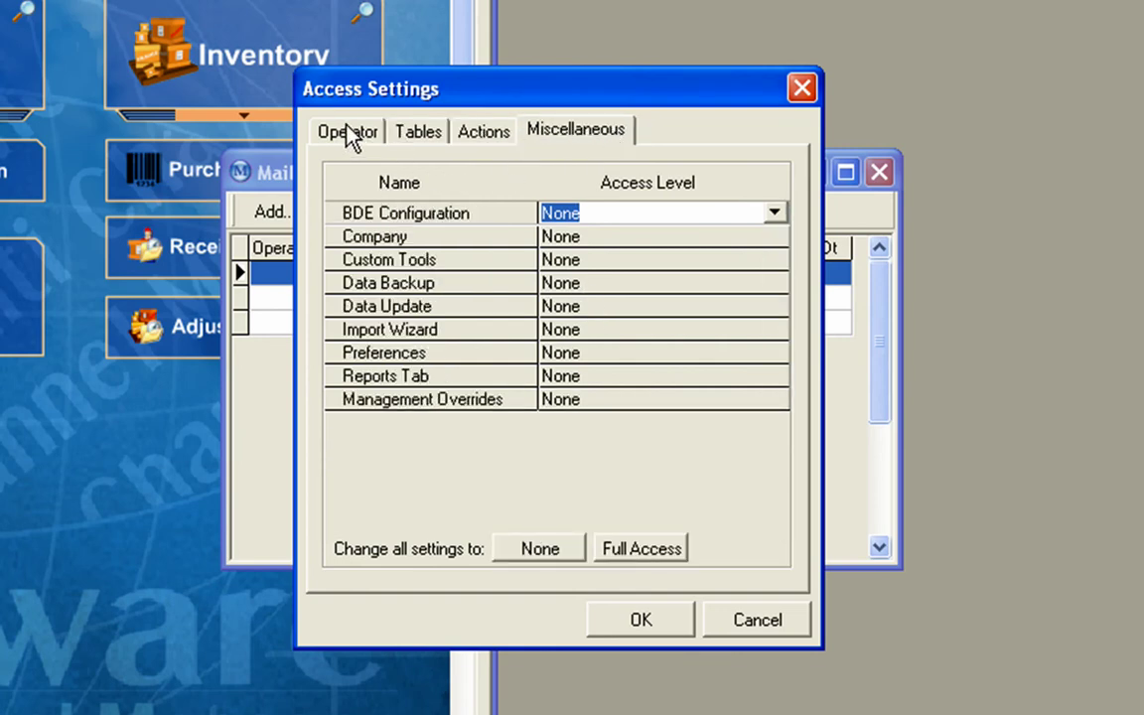
left_click(348, 132)
left_click(641, 620)
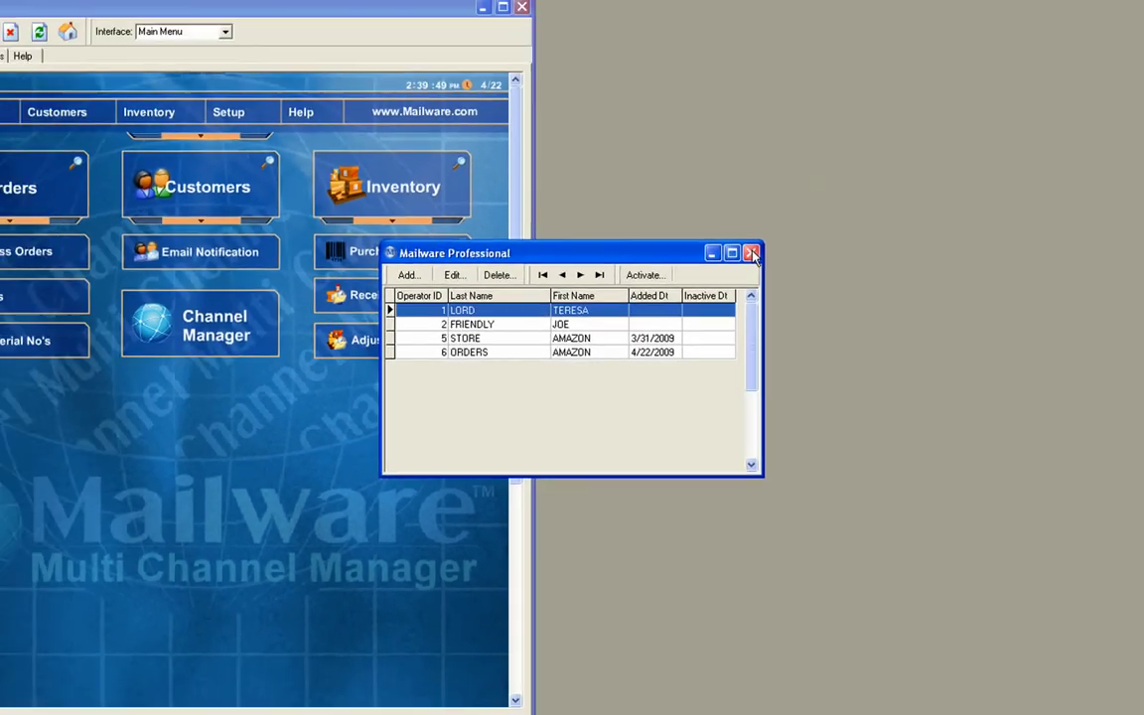
left_click(880, 172)
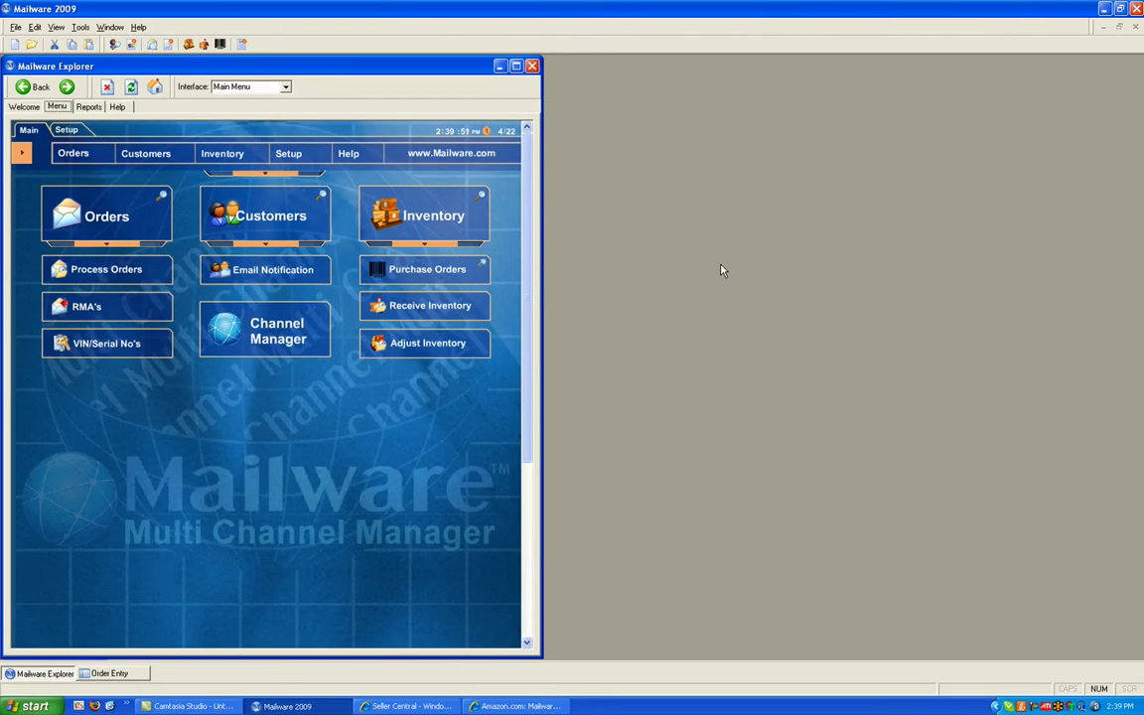